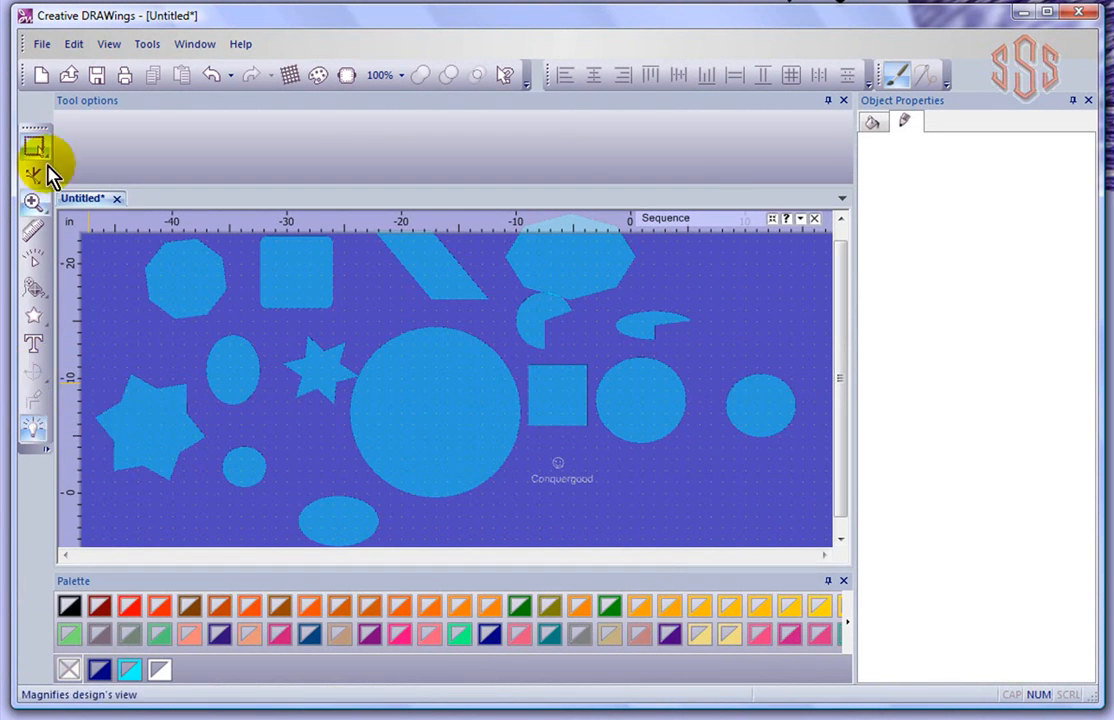
Create a new design on MicroFiber fabric as a new graphic with no hoop
{"action": "left_click", "coordinate": [40, 75]}
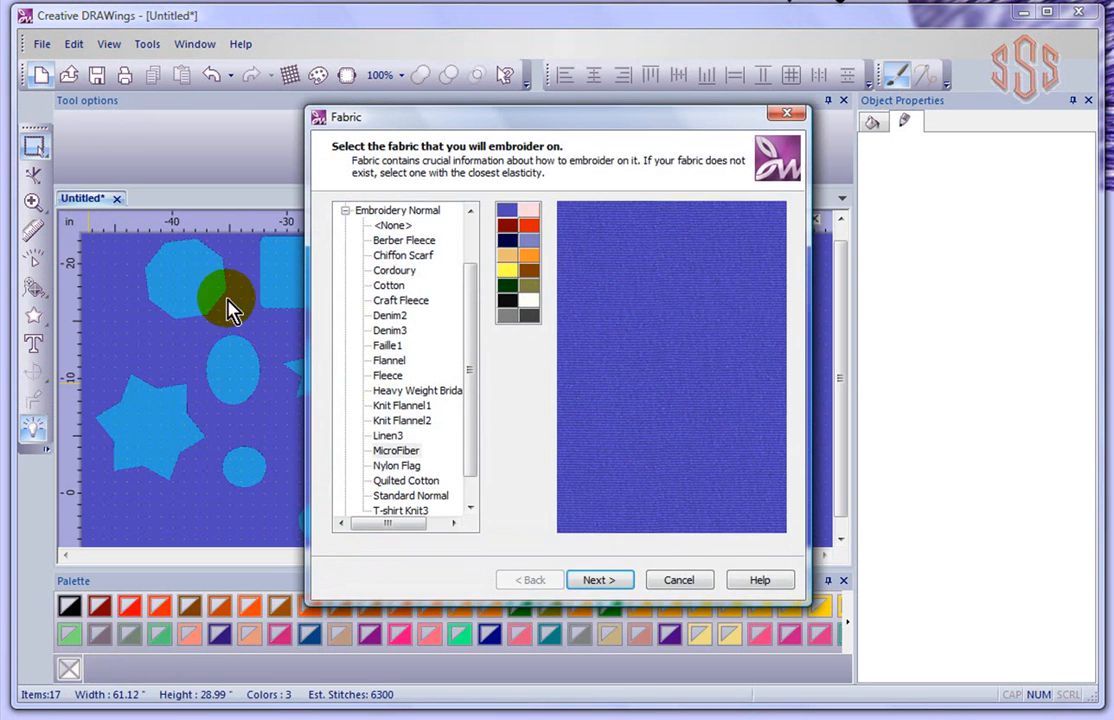
{"action": "left_click", "coordinate": [596, 581]}
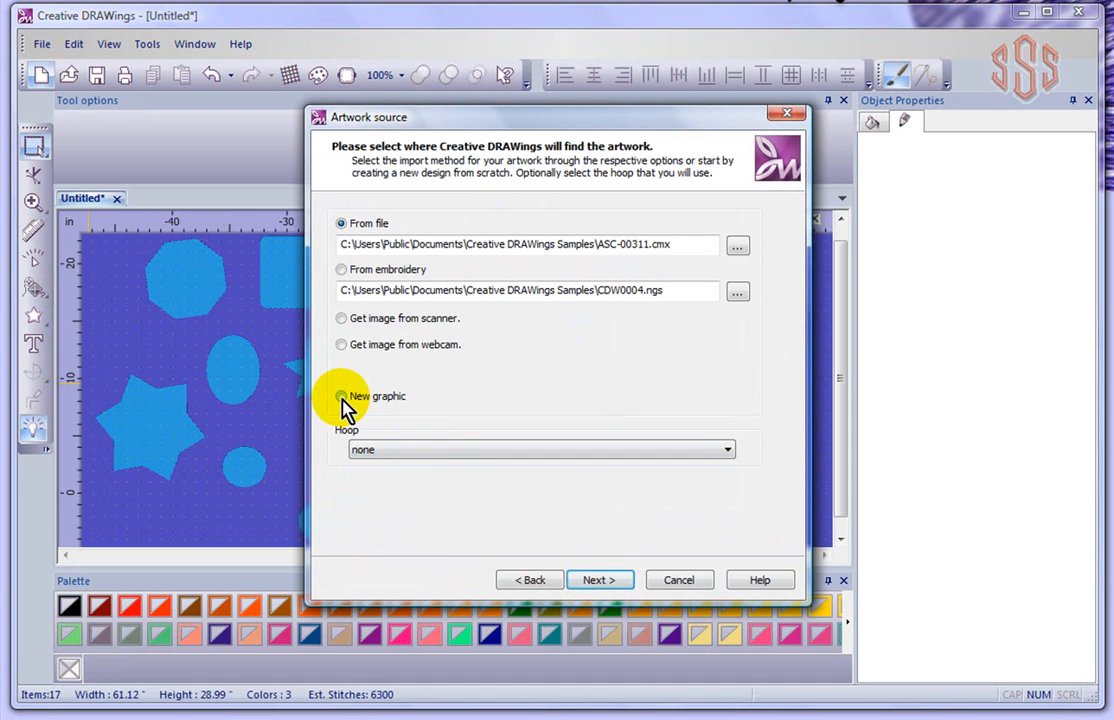
{"action": "left_click", "coordinate": [598, 583]}
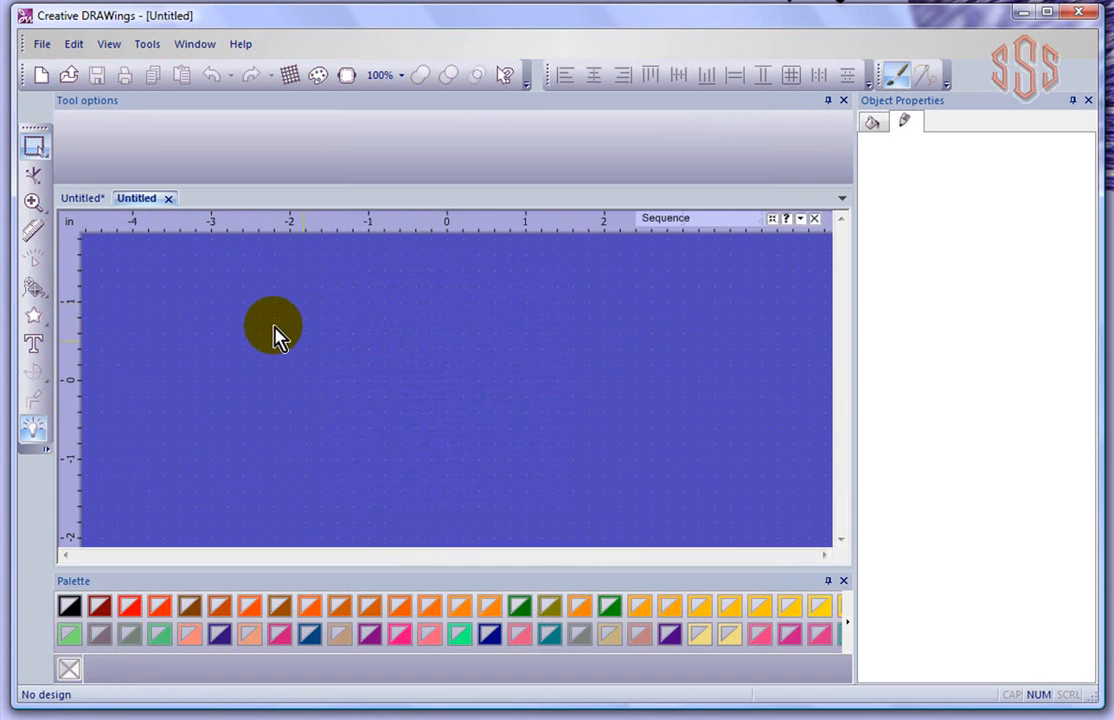
Draw a six-ray star about 1.17 by 1.15 inches left of the design's centre
{"action": "left_click", "coordinate": [35, 318]}
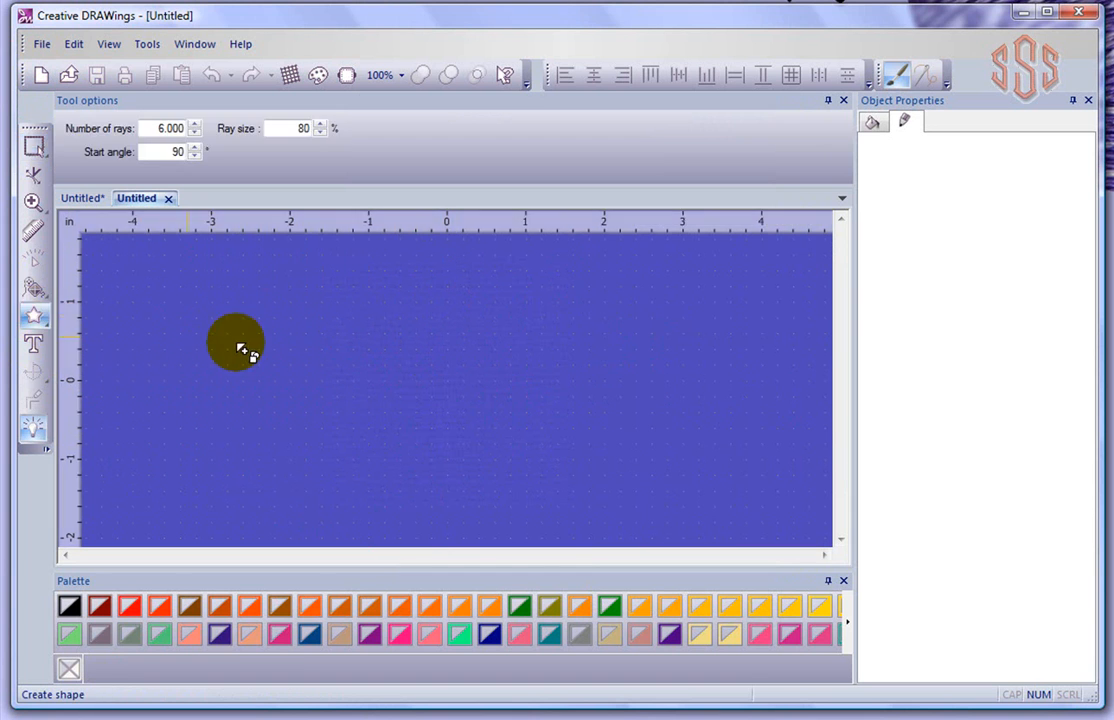
{"action": "left_click_drag", "start_coordinate": [311, 309], "coordinate": [418, 402]}
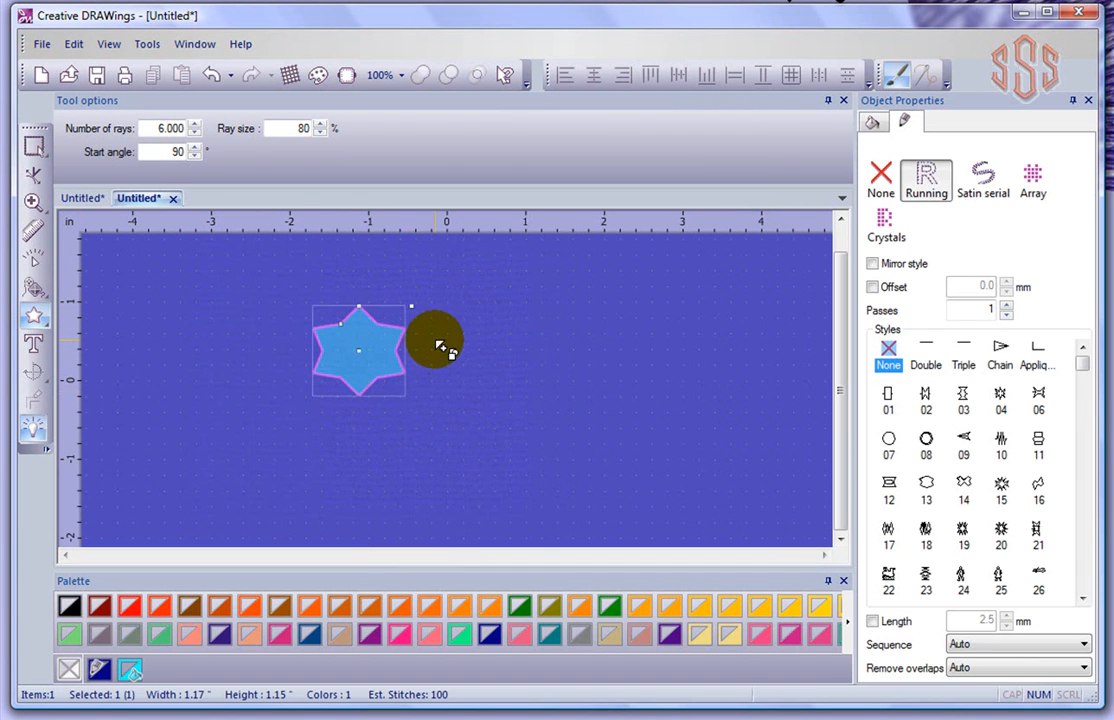
{"action": "key", "text": "Escape"}
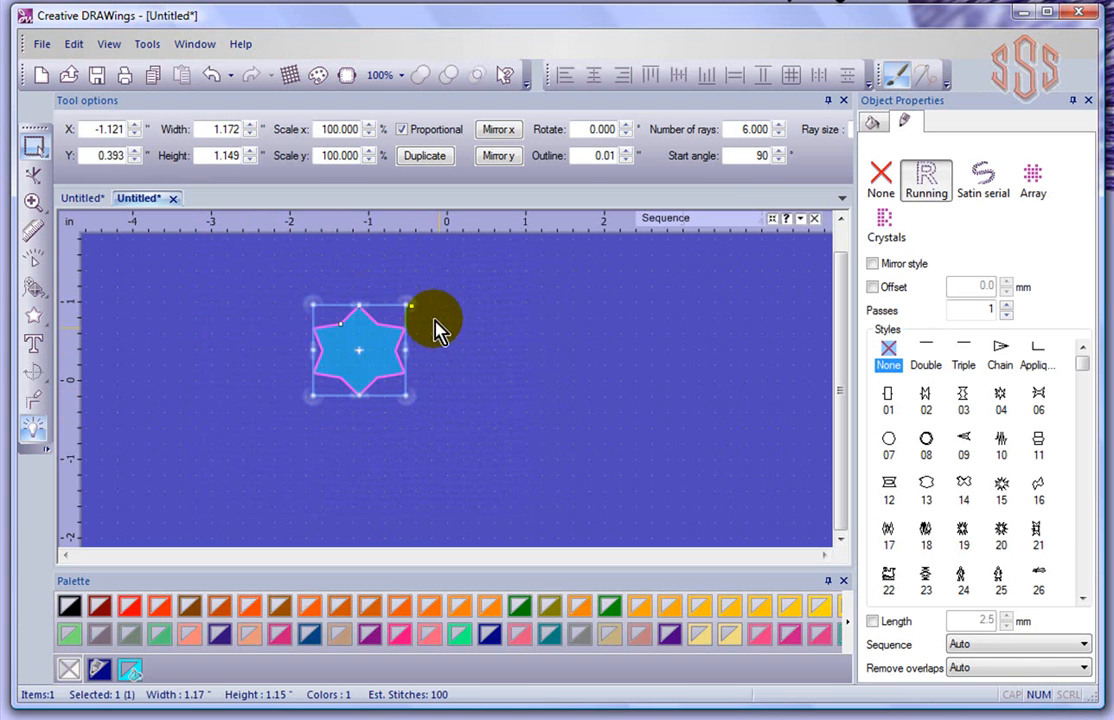
Start a rectangular array of cloned stars with 2 horizontal and 3 vertical copies
{"action": "left_click", "coordinate": [45, 380]}
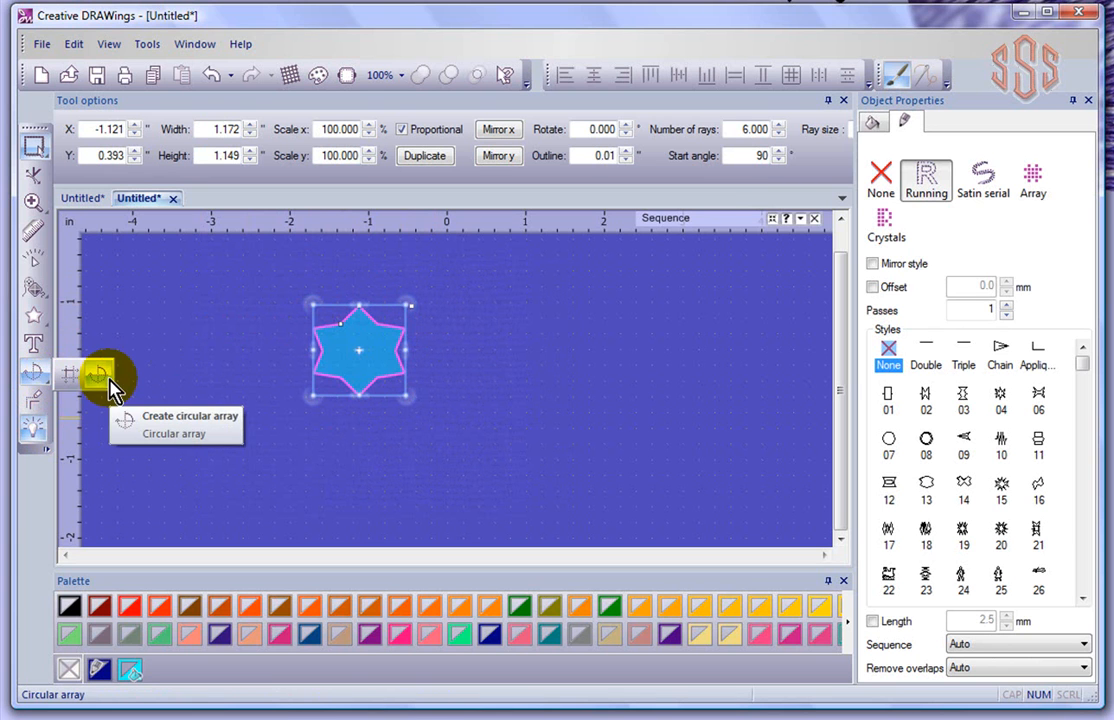
{"action": "left_click", "coordinate": [72, 378]}
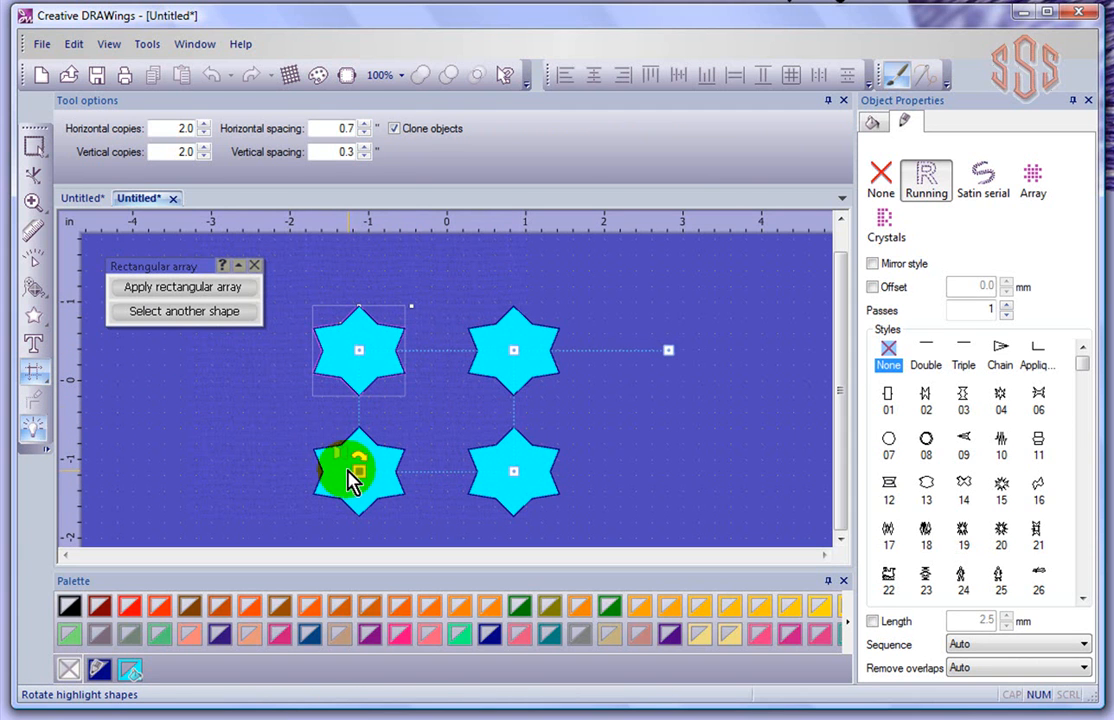
{"action": "left_click", "coordinate": [386, 337]}
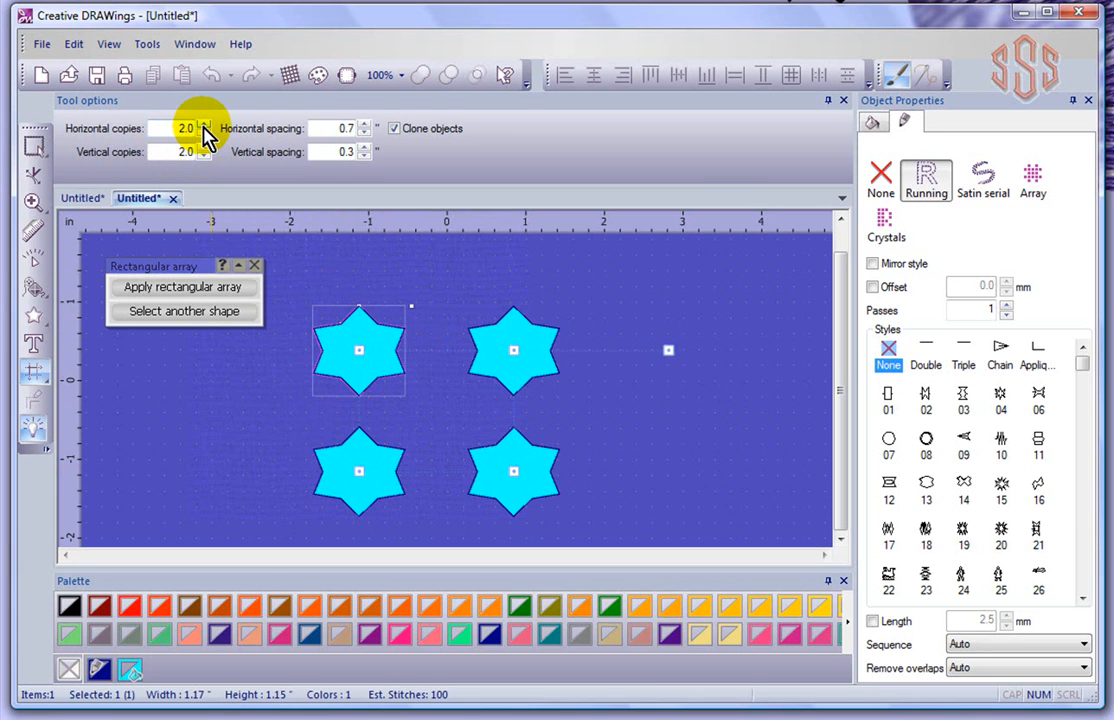
{"action": "double_click", "coordinate": [180, 151]}
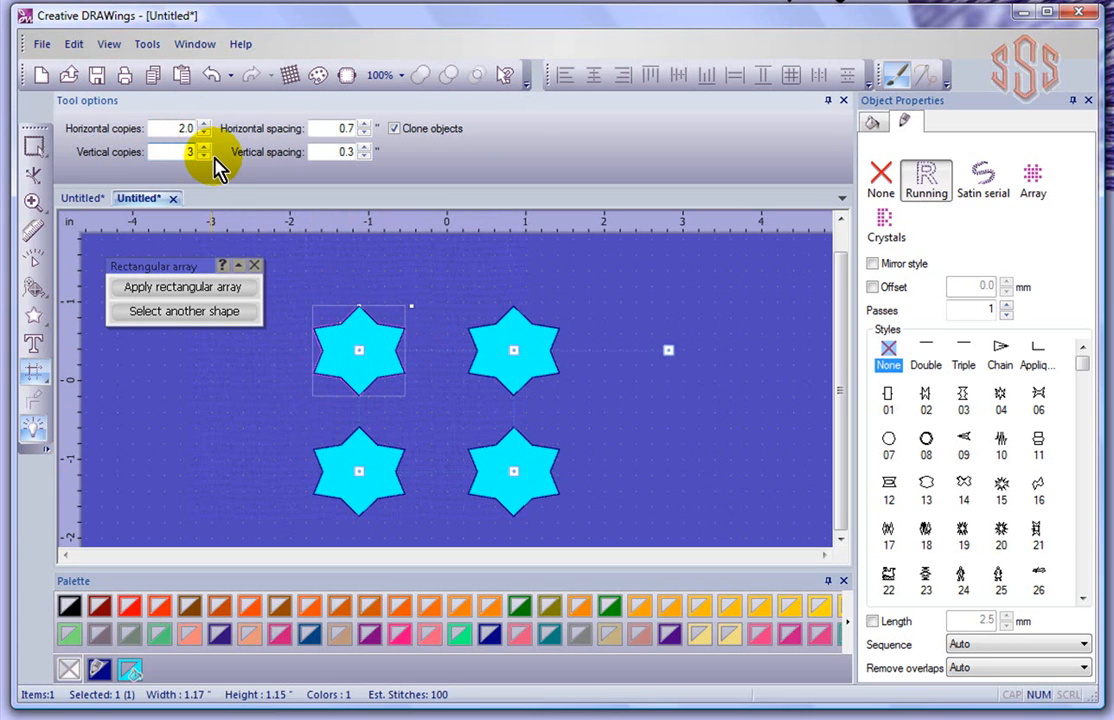
{"action": "key", "text": "Return"}
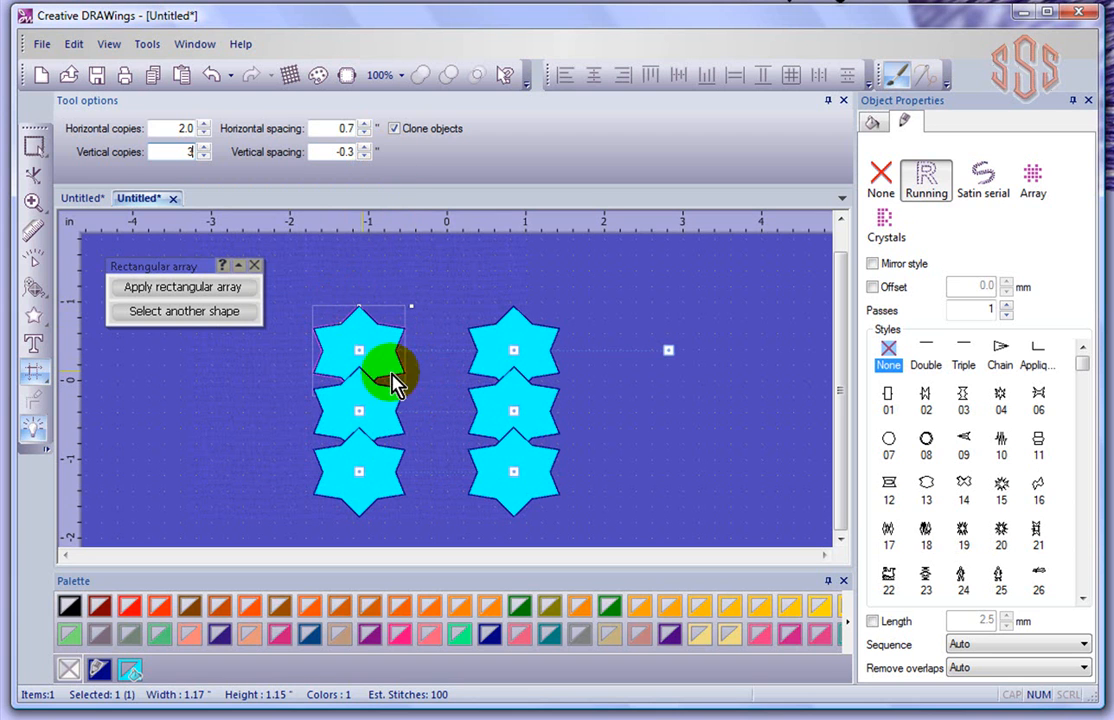
Adjust the array spacing by its nodes to about 0.4 inches horizontally and 0.0 vertically, and apply the rectangular array
{"action": "left_click", "coordinate": [365, 352]}
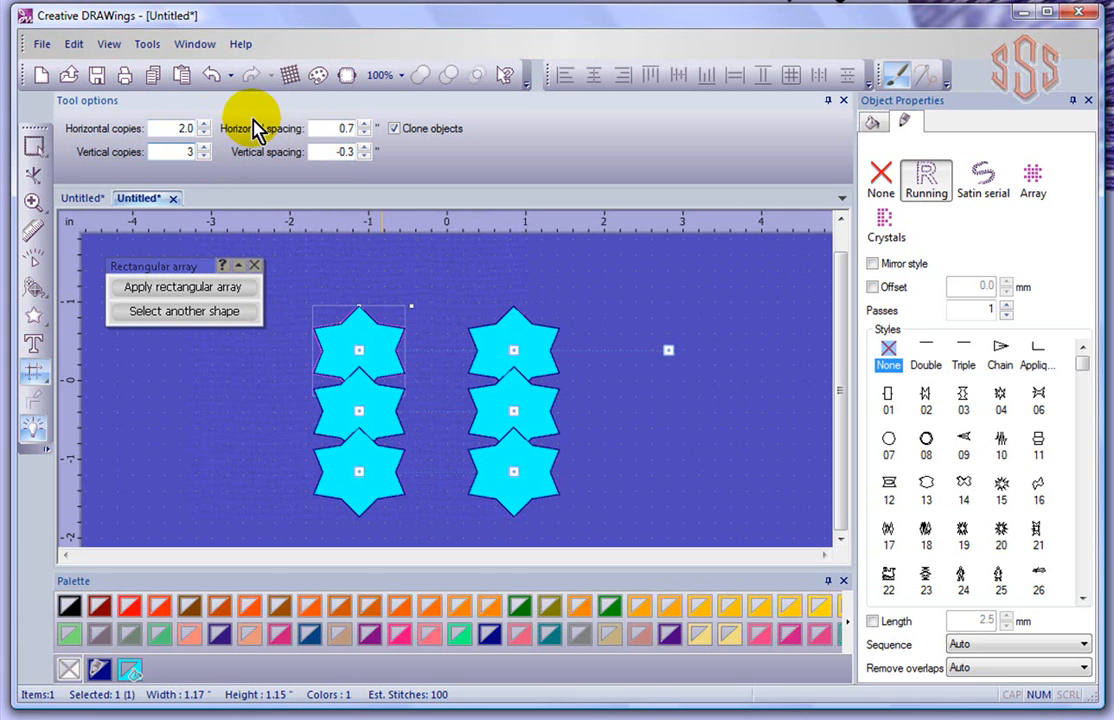
{"action": "left_click", "coordinate": [490, 400]}
{"action": "left_click", "coordinate": [356, 350]}
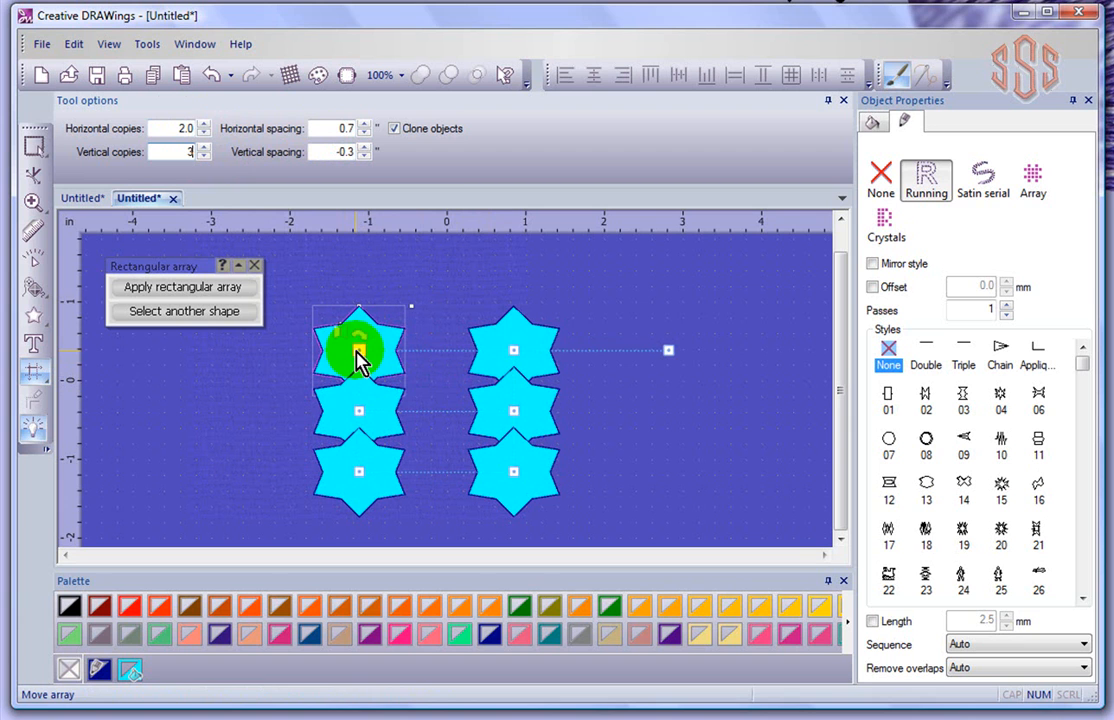
{"action": "left_click", "coordinate": [514, 352]}
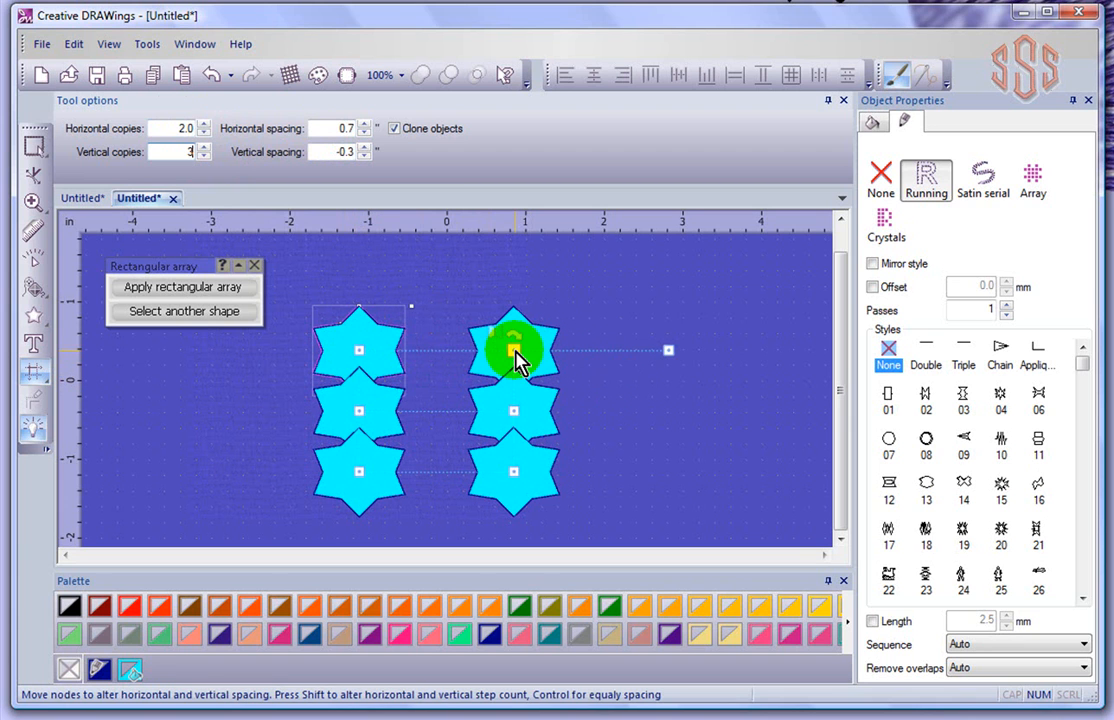
{"action": "left_click", "coordinate": [358, 470]}
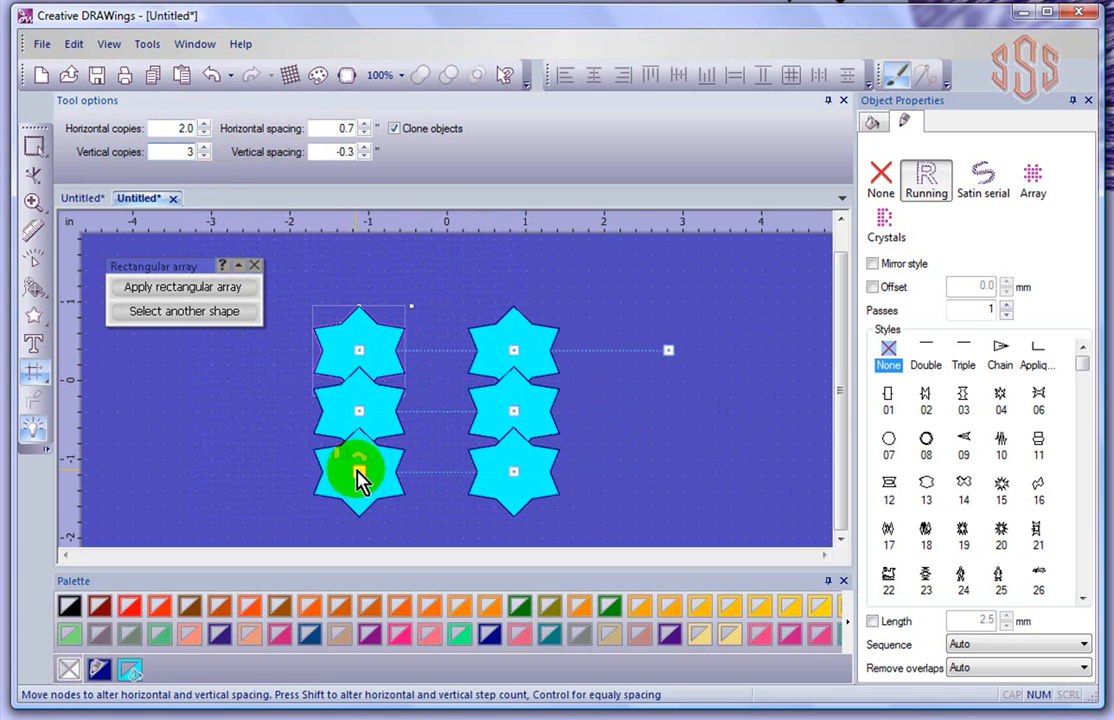
{"action": "mouse_move", "coordinate": [358, 470]}
{"action": "left_mouse_down"}
{"action": "mouse_move", "coordinate": [356, 537]}
{"action": "mouse_move", "coordinate": [358, 486]}
{"action": "left_mouse_up"}
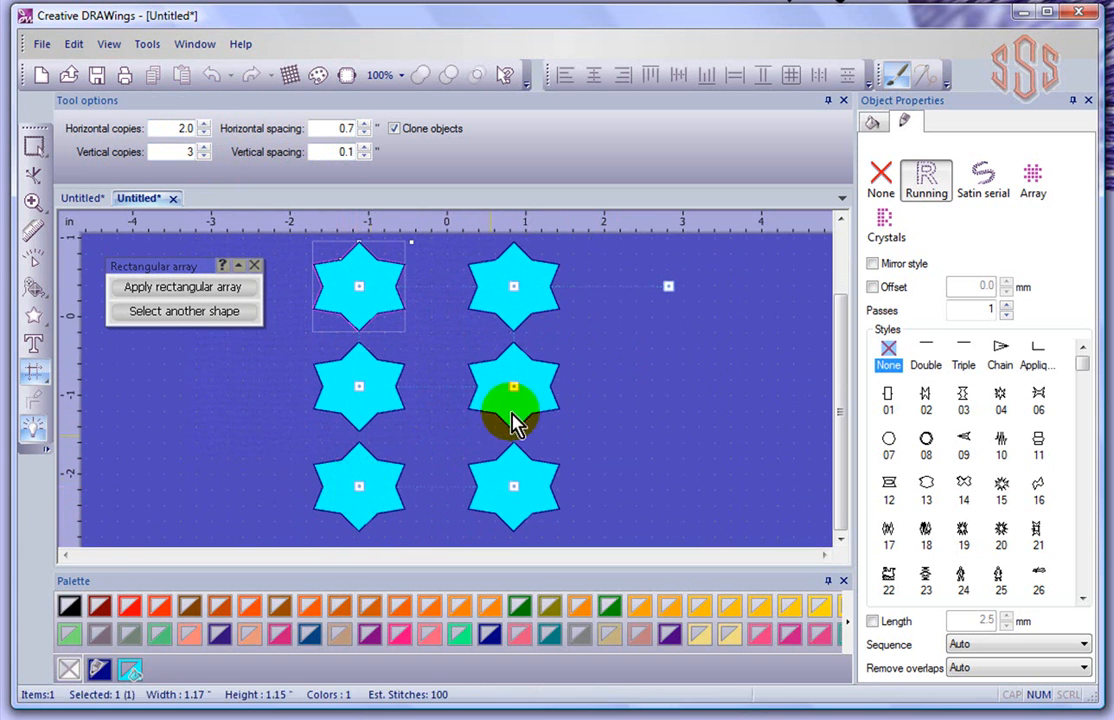
{"action": "left_click_drag", "start_coordinate": [514, 390], "coordinate": [488, 380]}
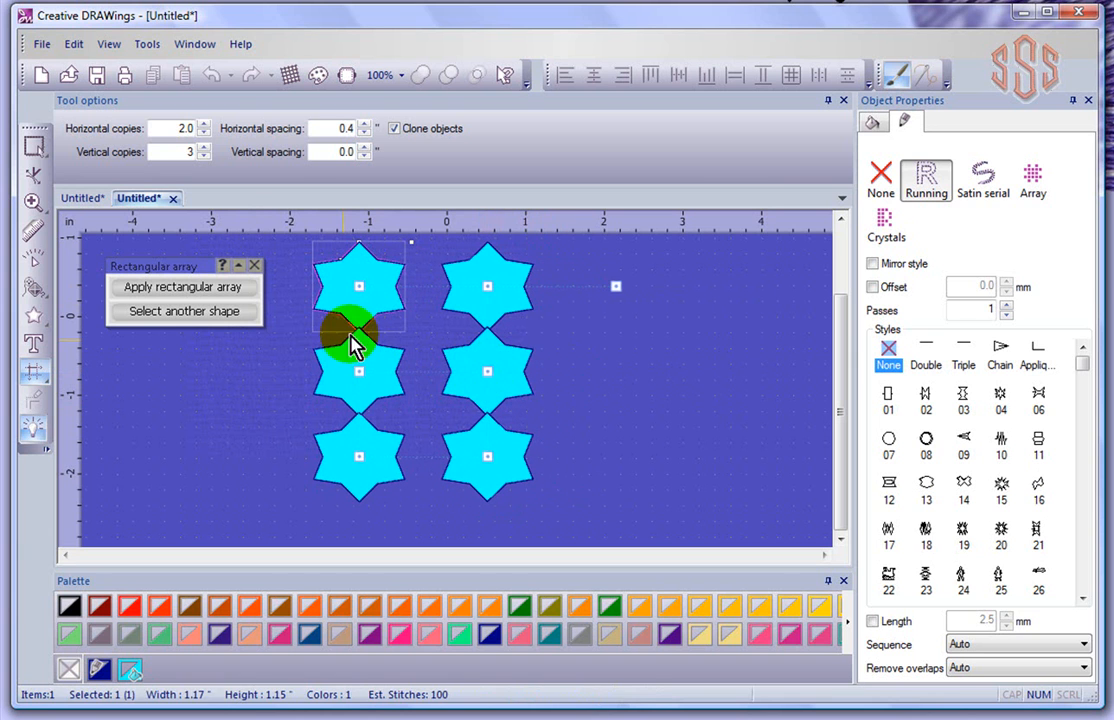
{"action": "left_click_drag", "start_coordinate": [359, 462], "coordinate": [361, 478]}
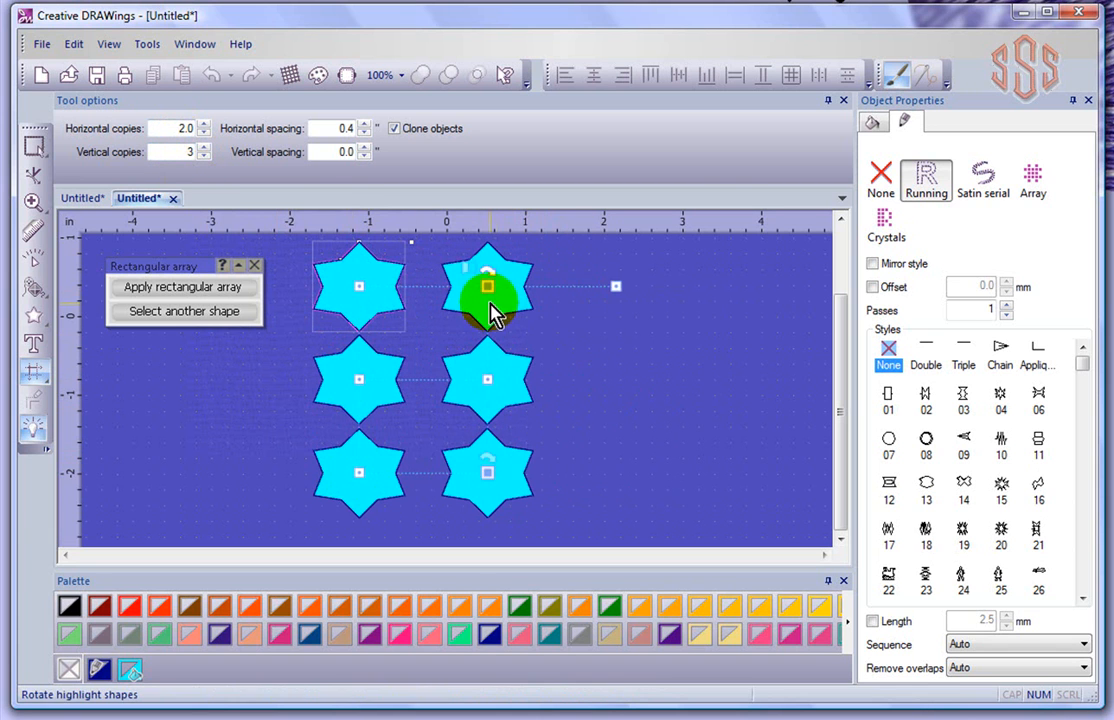
{"action": "left_click", "coordinate": [171, 293]}
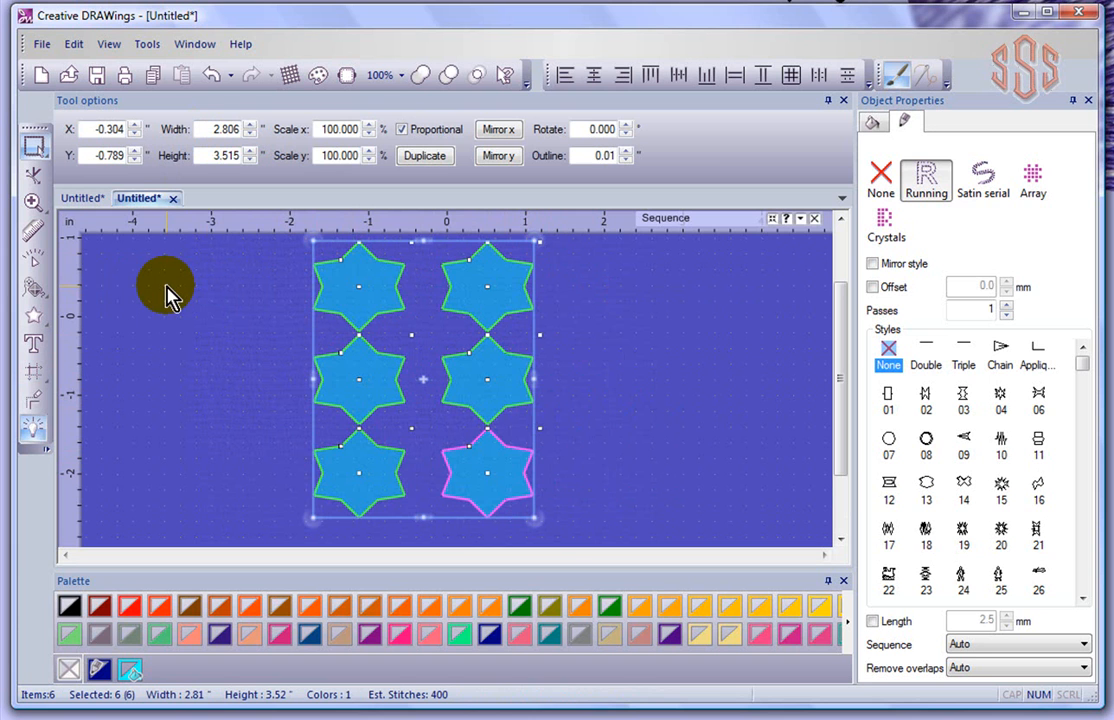
Select the arrayed stars one by one to check that each is a separate object
{"action": "left_click", "coordinate": [255, 333]}
{"action": "left_click", "coordinate": [505, 301]}
{"action": "left_click", "coordinate": [403, 368]}
{"action": "left_click", "coordinate": [460, 380]}
{"action": "left_click", "coordinate": [372, 485]}
{"action": "left_click", "coordinate": [506, 488]}
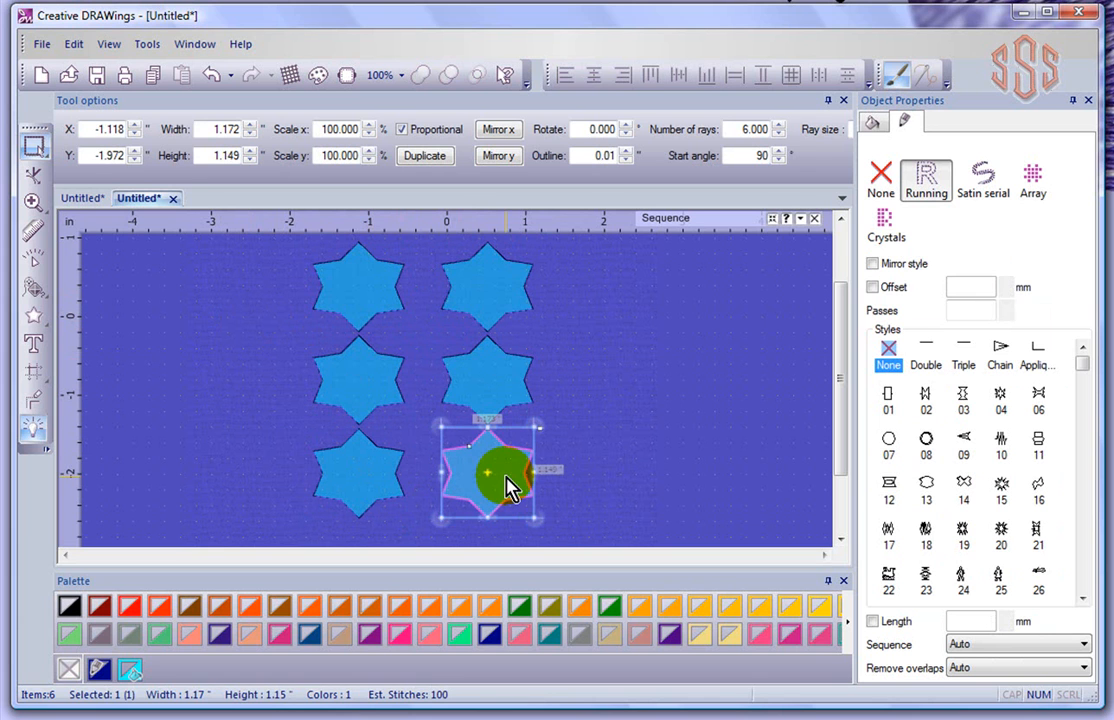
{"action": "left_click", "coordinate": [265, 342]}
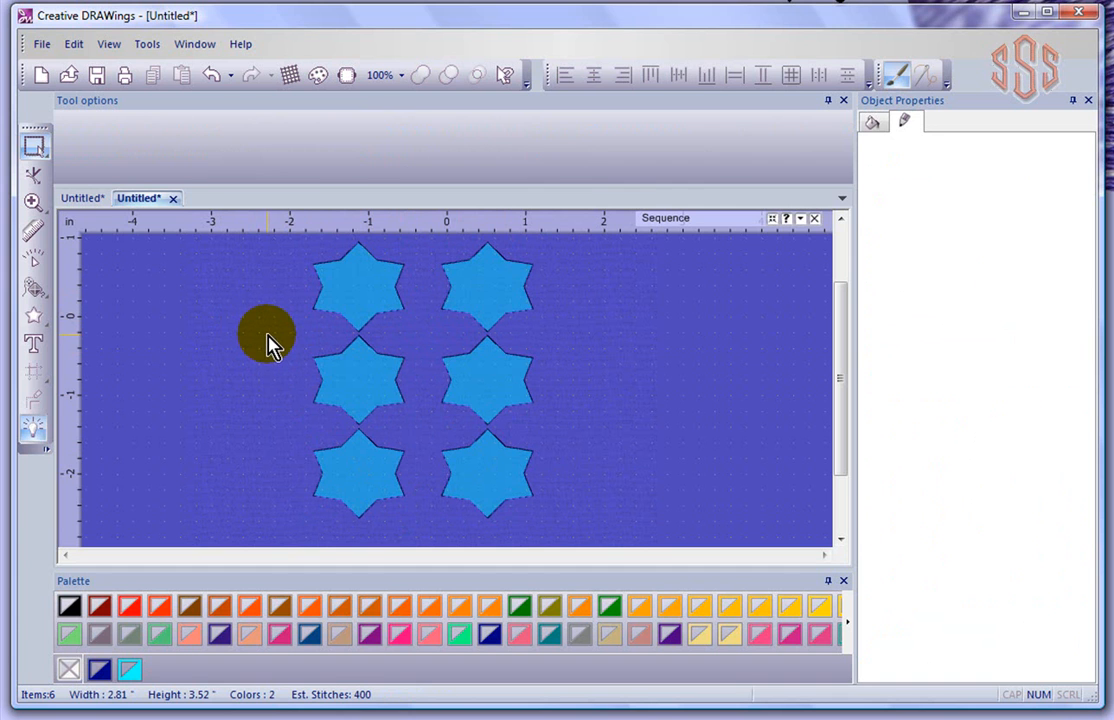
Set the number of rays of the array's top-left star to 5
{"action": "left_click", "coordinate": [341, 325]}
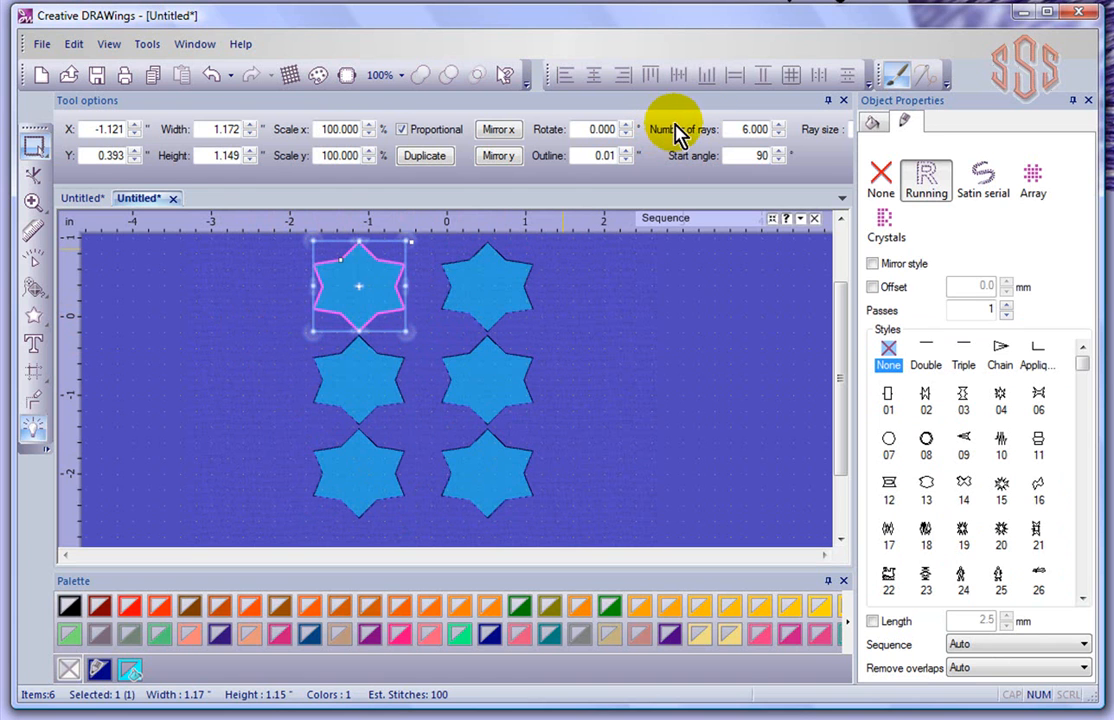
{"action": "left_click", "coordinate": [778, 134]}
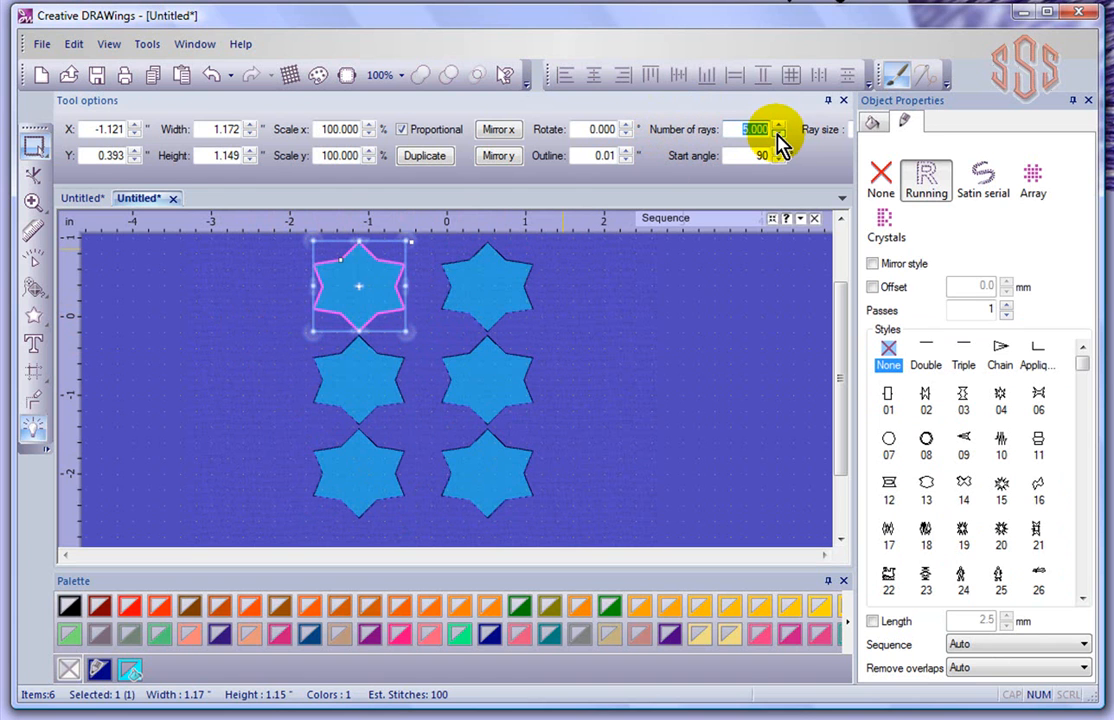
{"action": "left_click", "coordinate": [258, 288]}
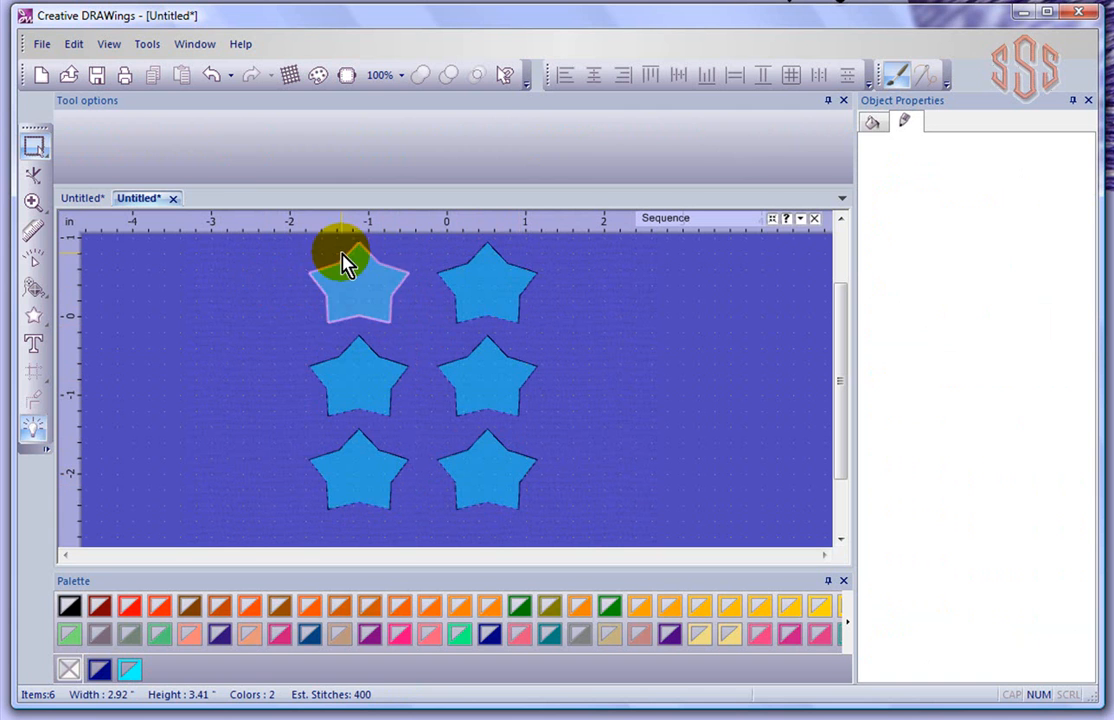
Reshape the top-left star by moving its inner node to a ray size of about 44%
{"action": "left_click", "coordinate": [392, 284]}
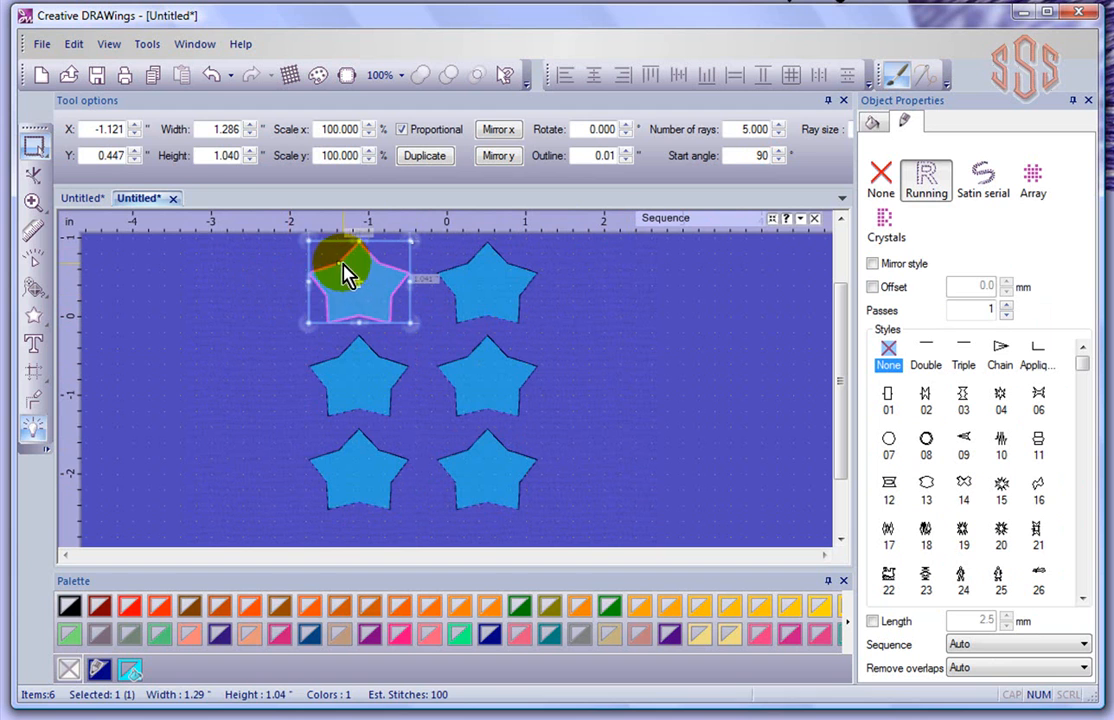
{"action": "left_click", "coordinate": [34, 177]}
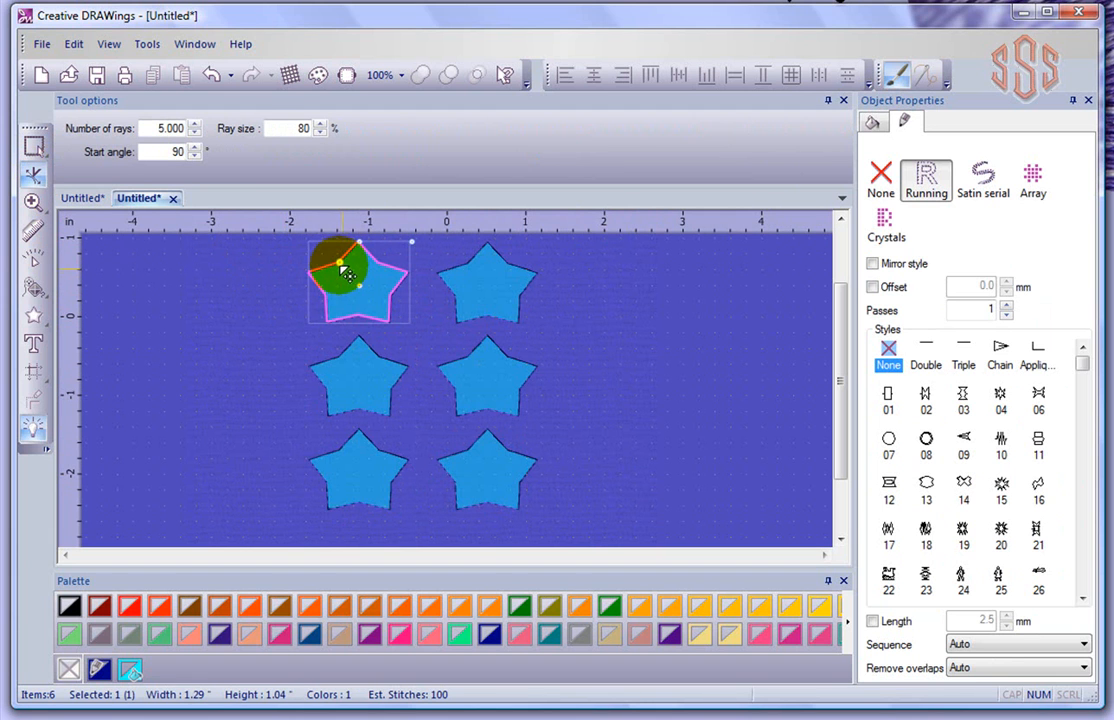
{"action": "left_click_drag", "start_coordinate": [342, 265], "coordinate": [345, 277]}
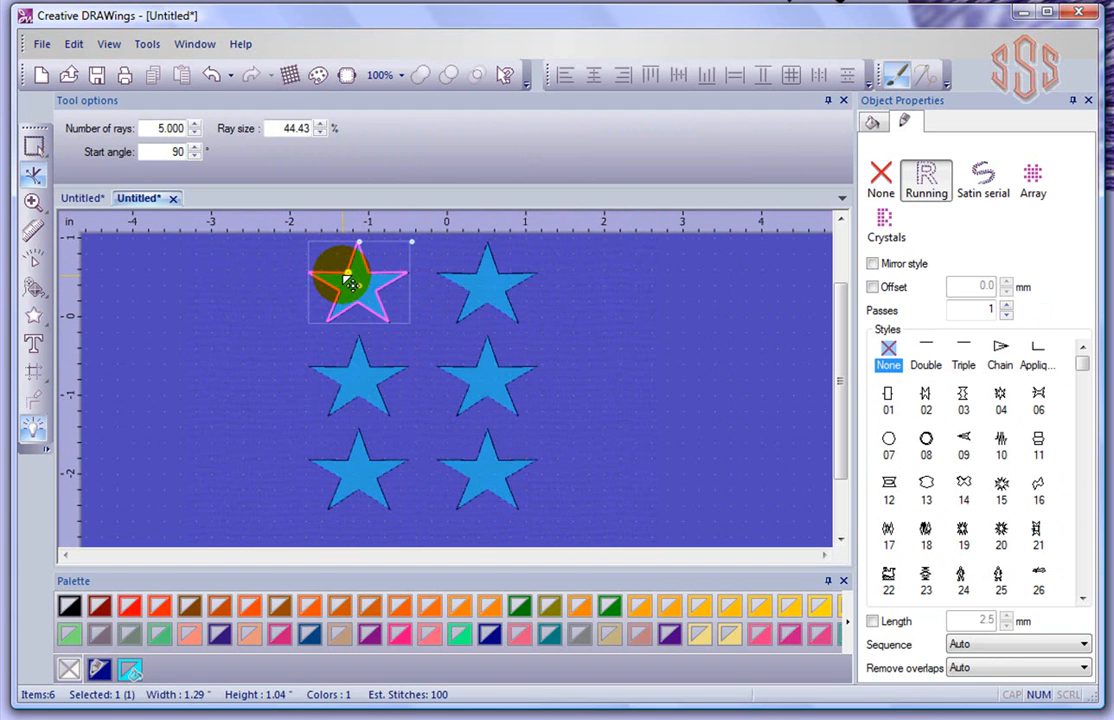
{"action": "left_click", "coordinate": [37, 148]}
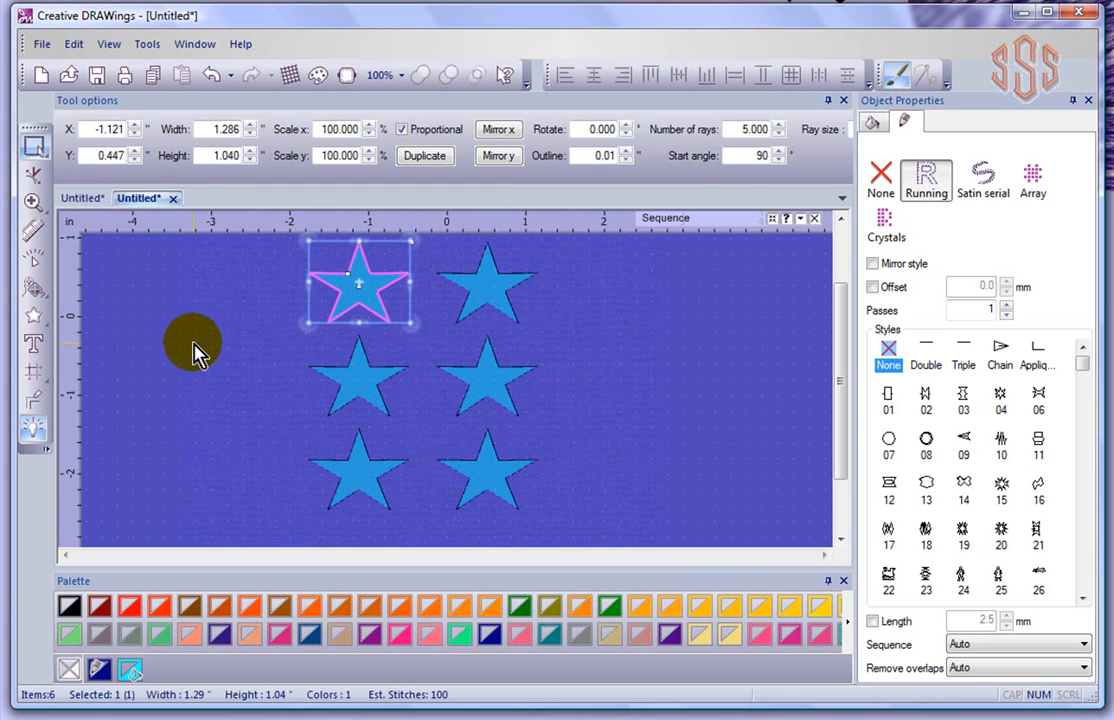
{"action": "left_click", "coordinate": [370, 325]}
{"action": "left_click", "coordinate": [321, 284]}
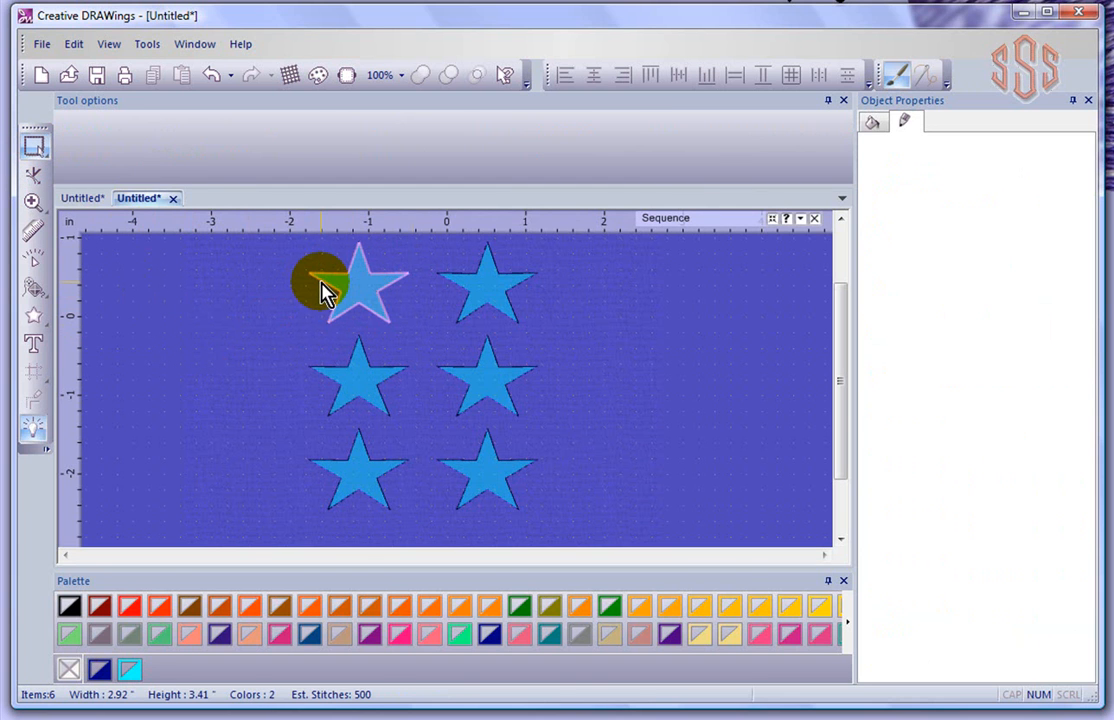
{"action": "left_click", "coordinate": [577, 352]}
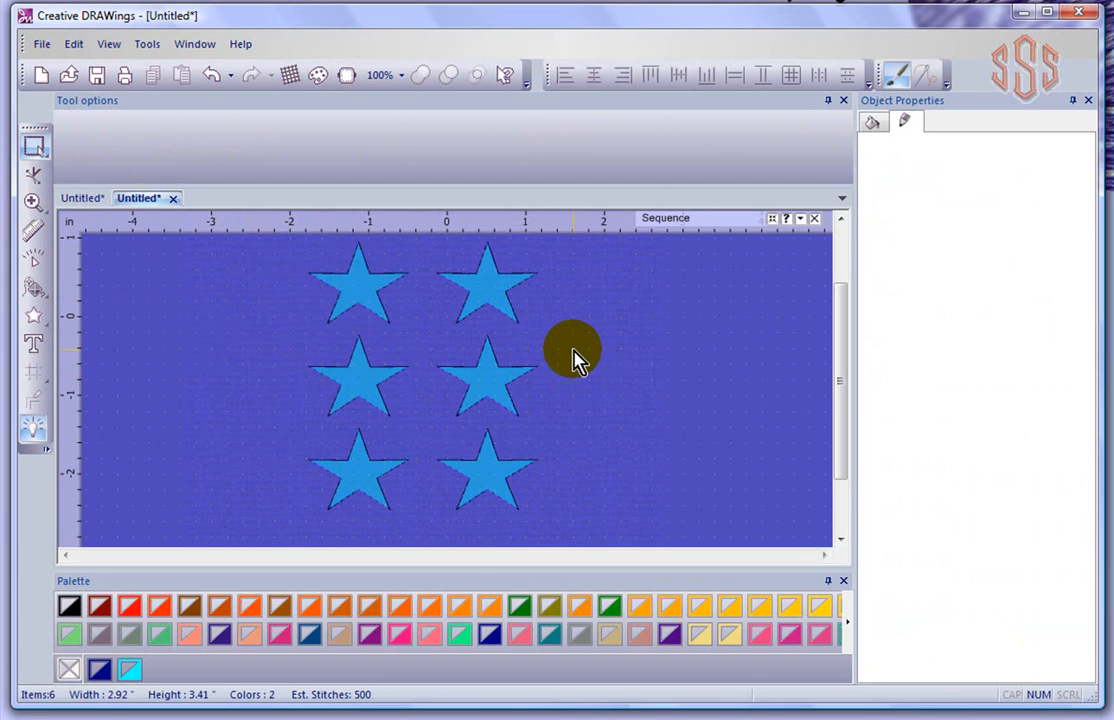
Move the top-right star out of the grid to the open area on the right, about 4.2 inches from the origin
{"action": "left_click_drag", "start_coordinate": [525, 282], "coordinate": [710, 330]}
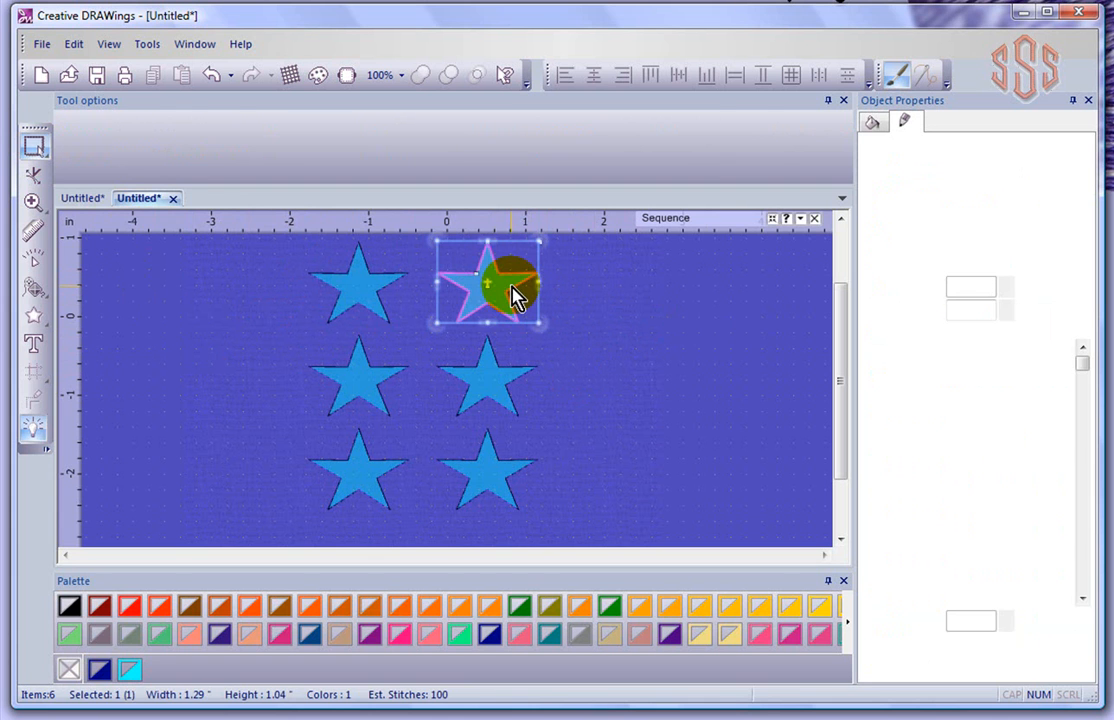
{"action": "left_click", "coordinate": [512, 300]}
{"action": "left_click_drag", "start_coordinate": [516, 291], "coordinate": [772, 362]}
{"action": "left_click", "coordinate": [824, 554]}
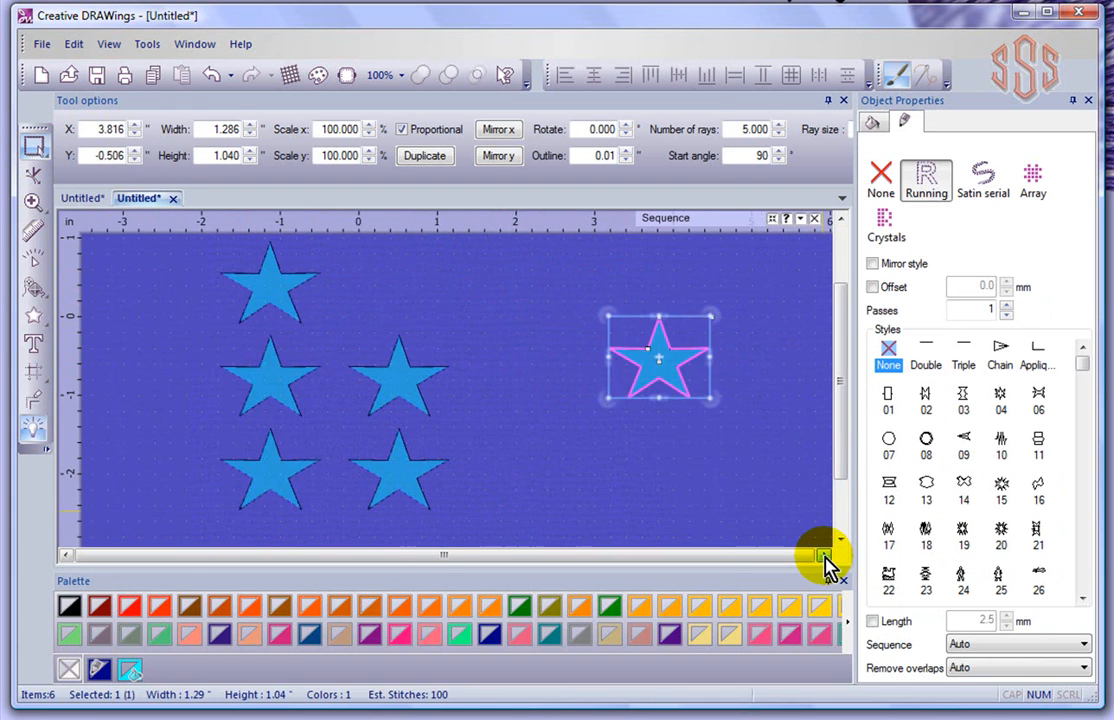
{"action": "left_click_drag", "start_coordinate": [679, 377], "coordinate": [707, 365]}
{"action": "left_click", "coordinate": [42, 380]}
{"action": "left_click", "coordinate": [106, 380]}
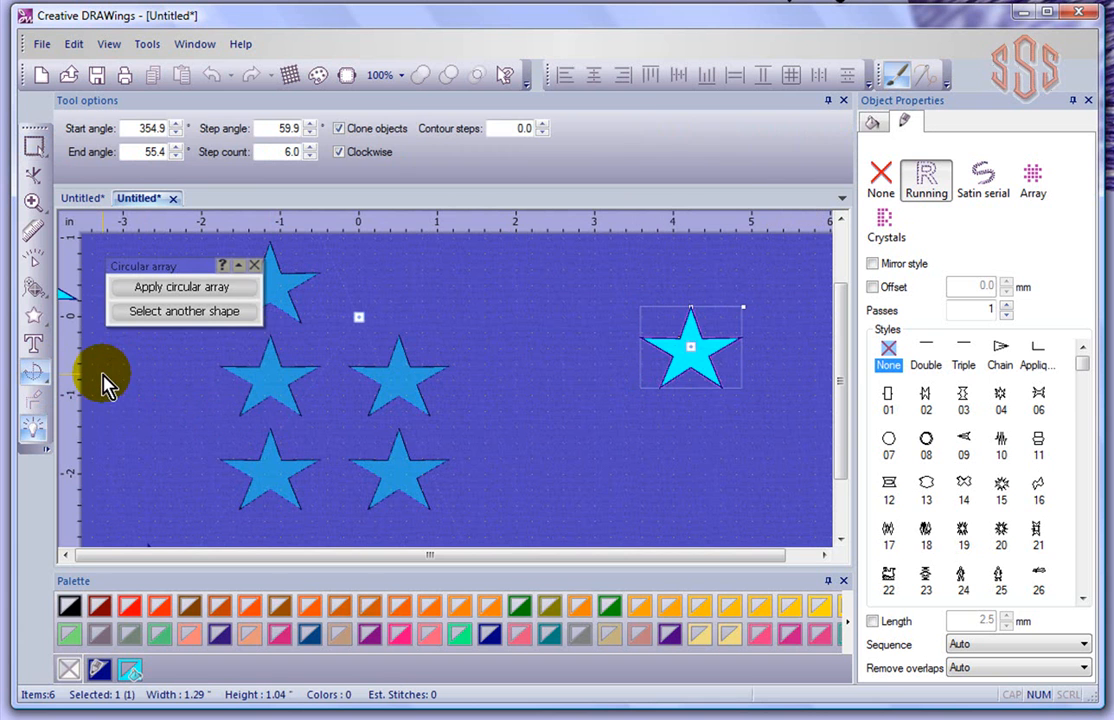
{"action": "scroll", "coordinate": [470, 350], "scroll_direction": "down", "scroll_amount": 4}
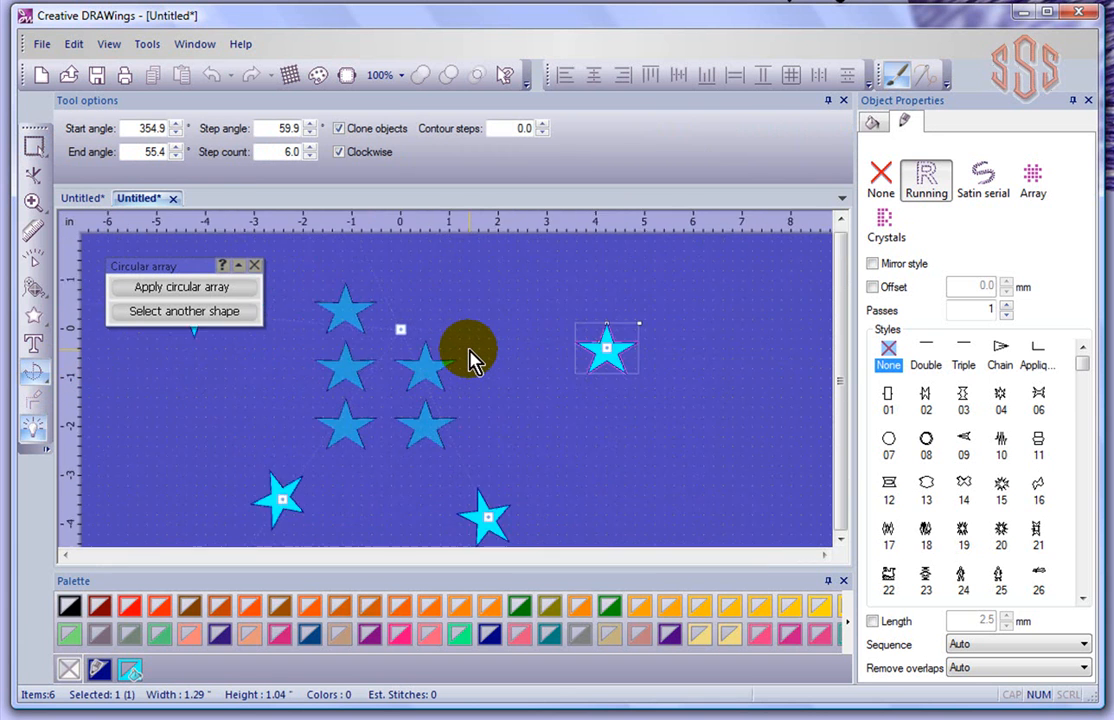
{"action": "scroll", "coordinate": [472, 358], "scroll_direction": "down", "scroll_amount": 4}
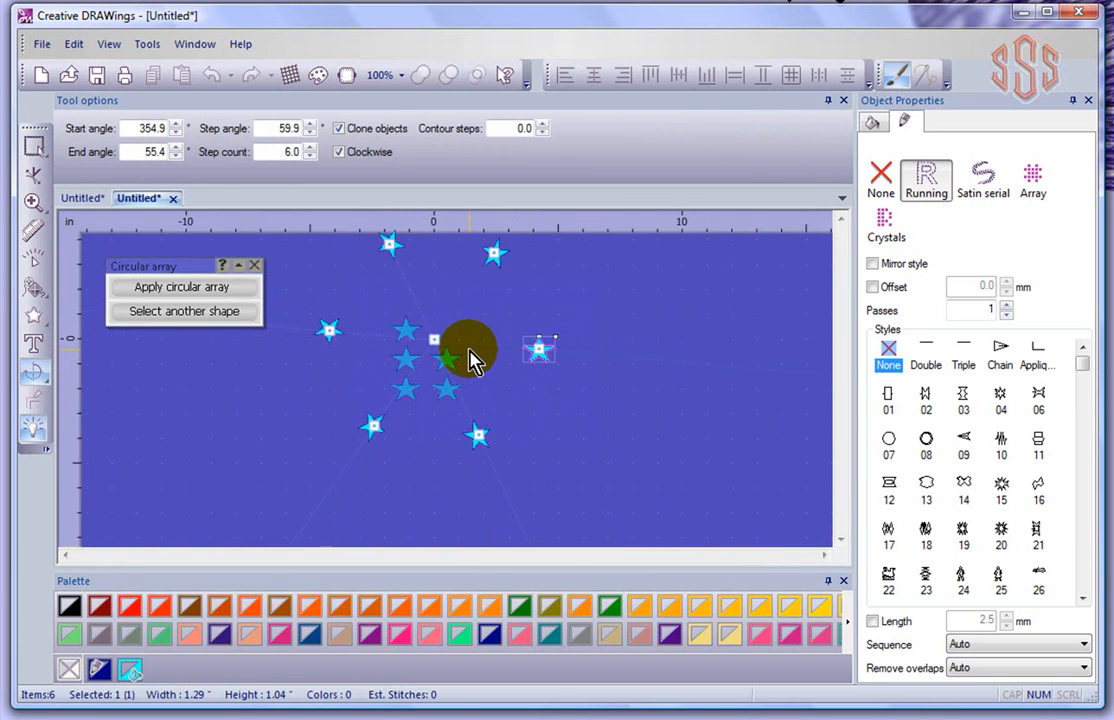
{"action": "left_click", "coordinate": [528, 355]}
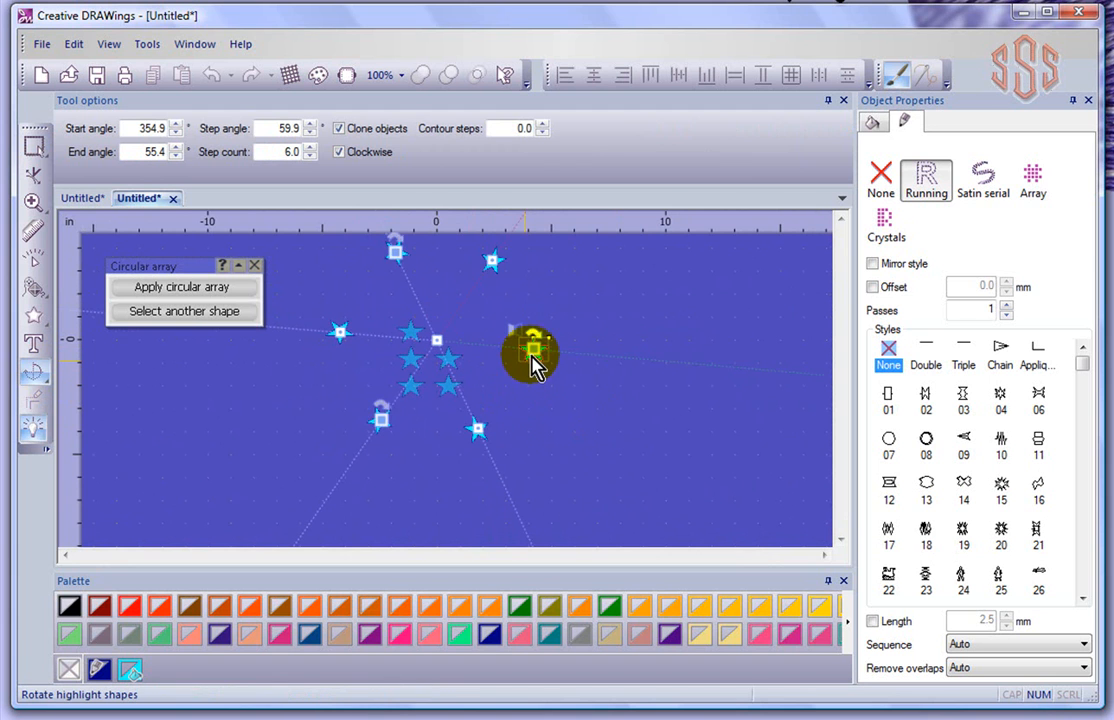
{"action": "left_click_drag", "start_coordinate": [503, 358], "coordinate": [507, 330]}
{"action": "left_click", "coordinate": [190, 316]}
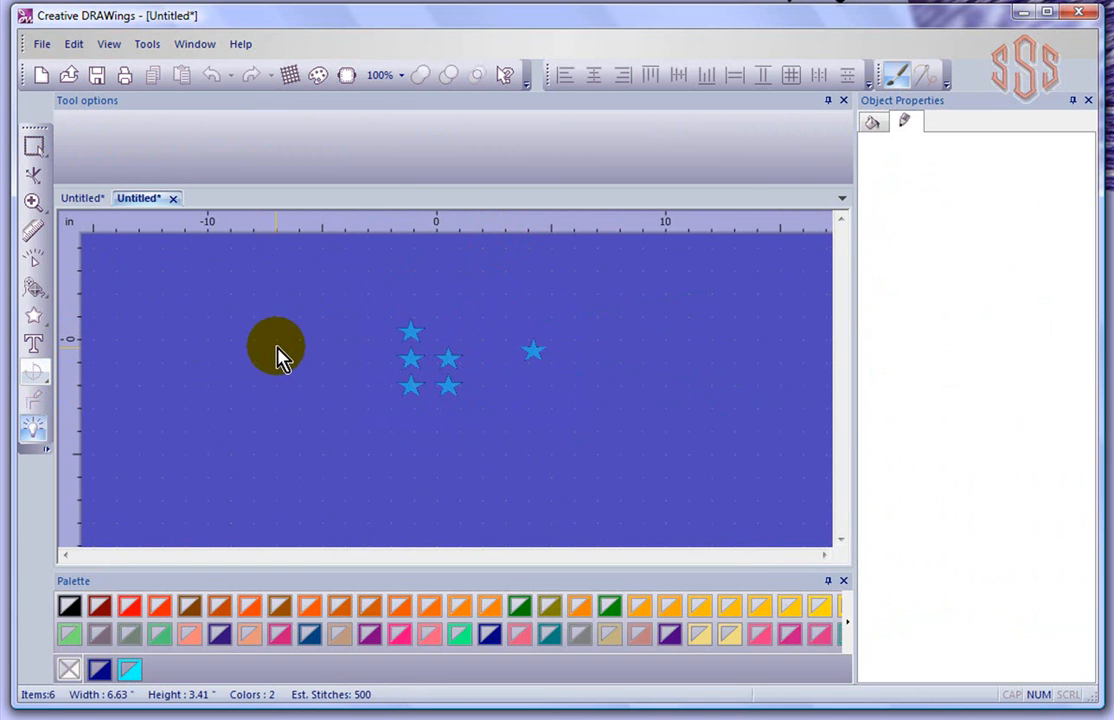
{"action": "left_click_drag", "start_coordinate": [336, 300], "coordinate": [587, 443]}
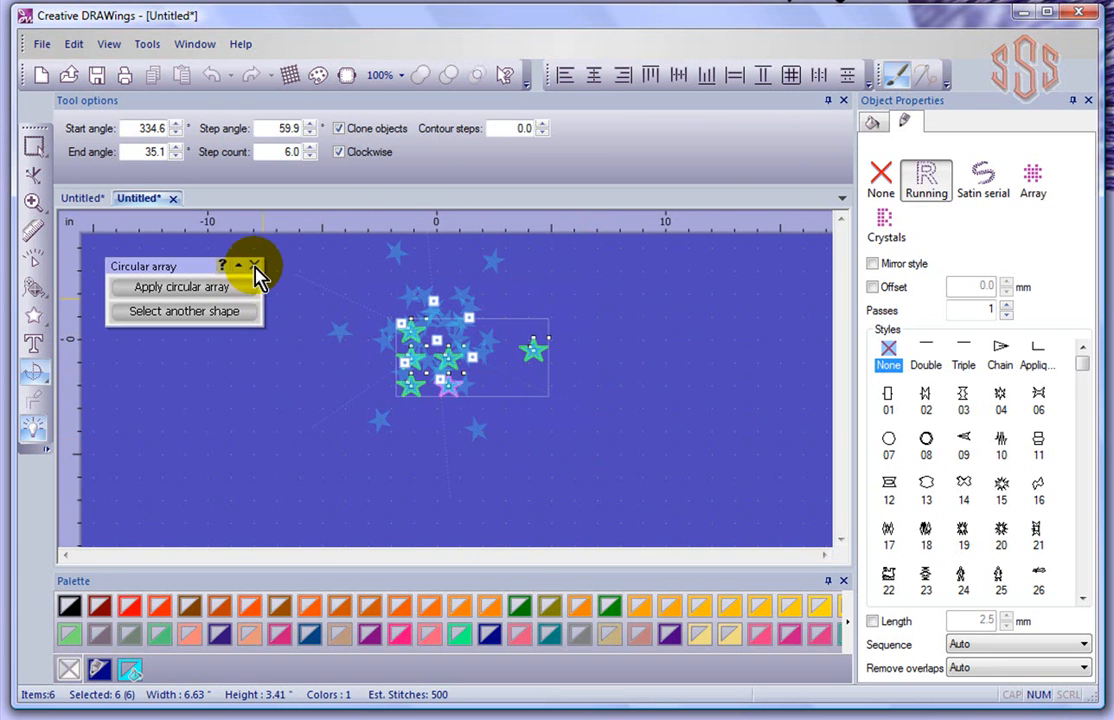
{"action": "left_click", "coordinate": [180, 314]}
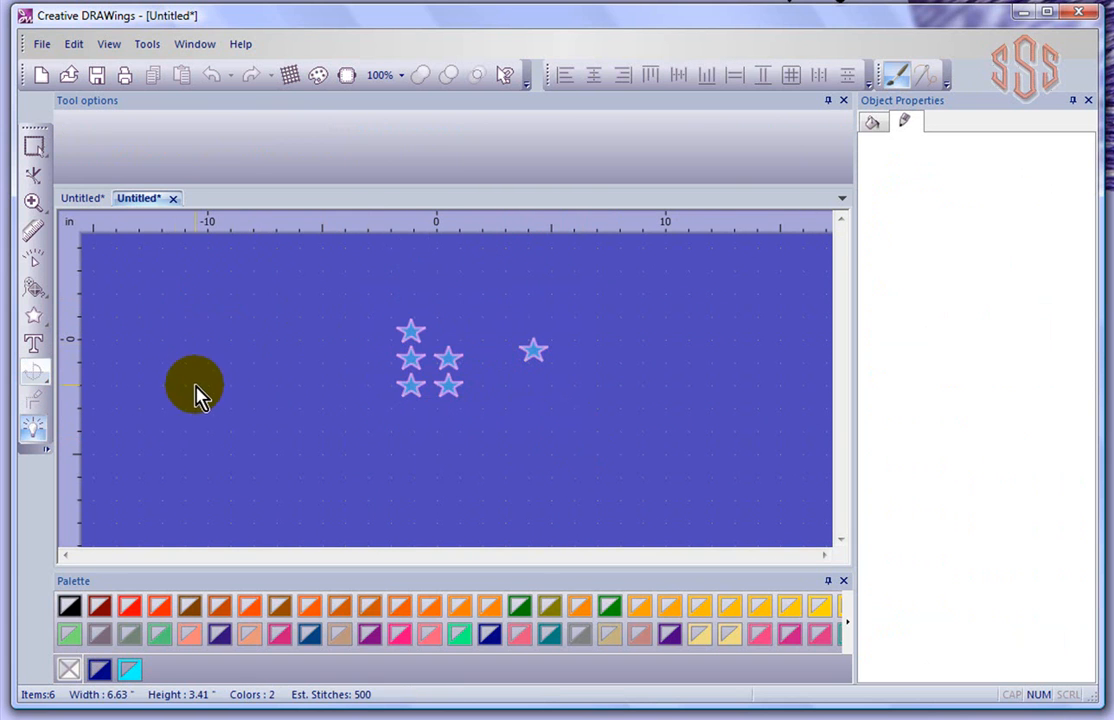
Delete all the stars and draw a new five-ray star about 4.9 inches wide and 4.1 inches high left of the origin
{"action": "left_click", "coordinate": [34, 147]}
{"action": "left_click_drag", "start_coordinate": [336, 297], "coordinate": [718, 493]}
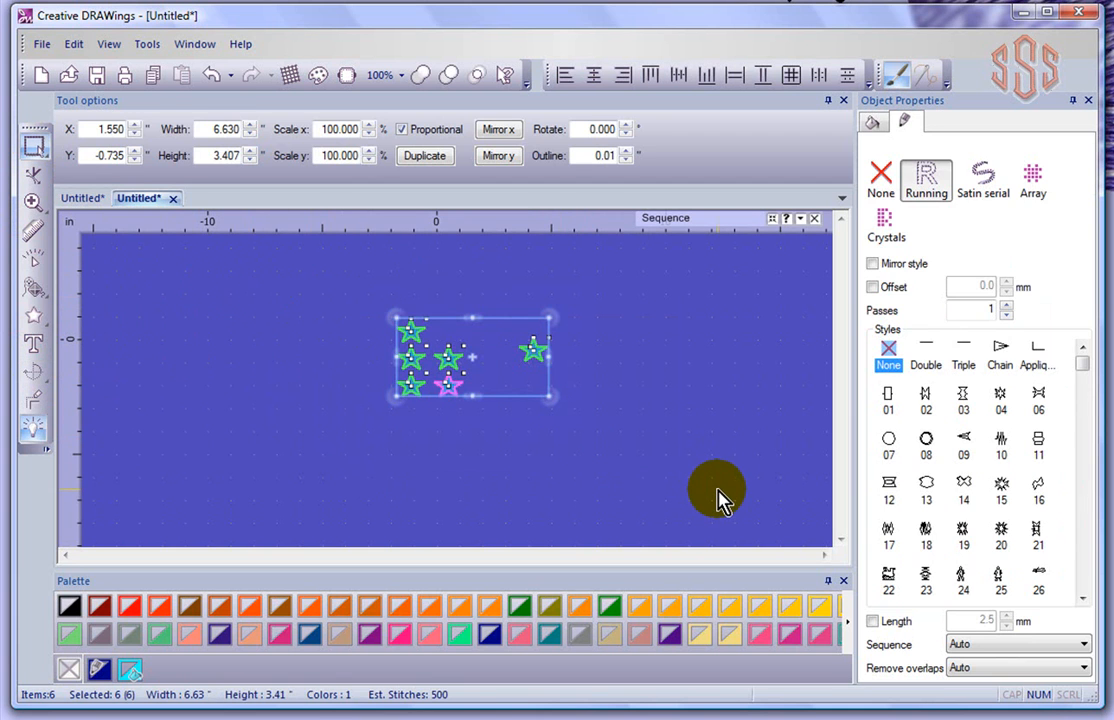
{"action": "key", "text": "Delete"}
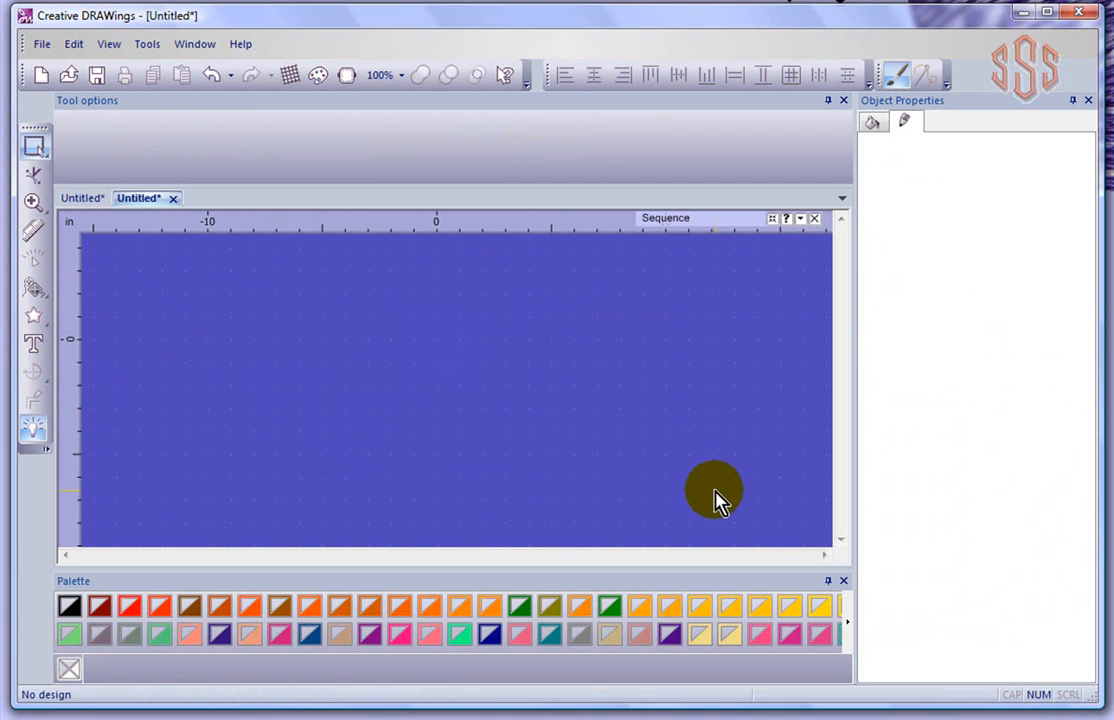
{"action": "left_click", "coordinate": [34, 316]}
{"action": "left_click_drag", "start_coordinate": [262, 338], "coordinate": [368, 421]}
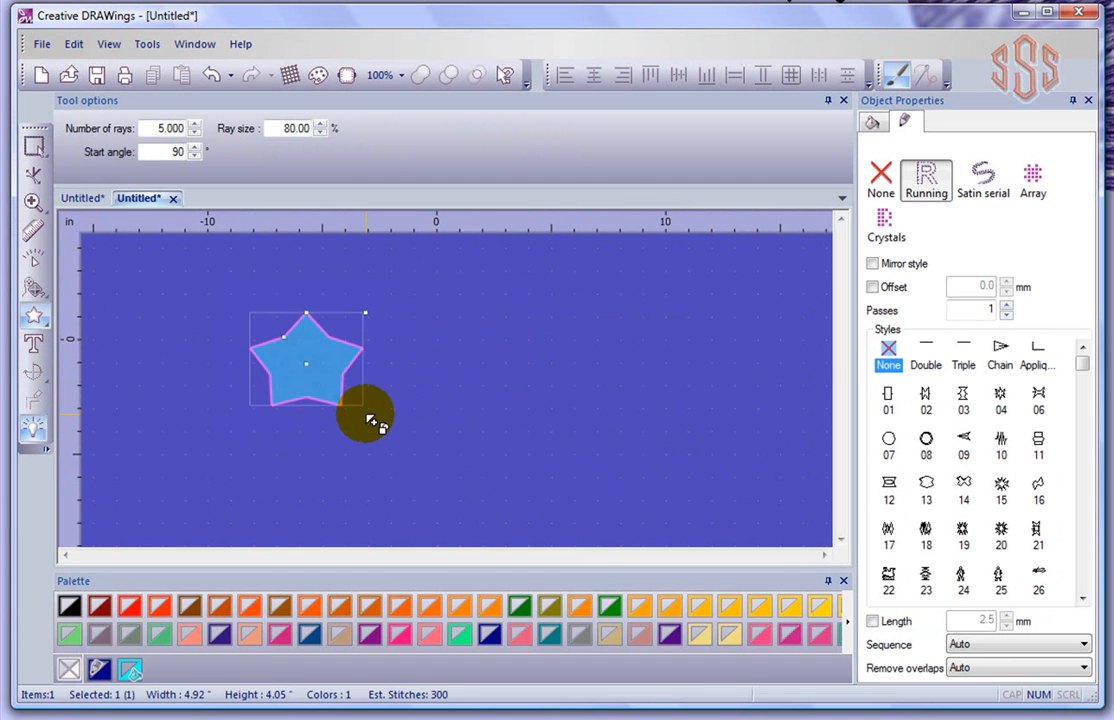
Start a circular array of cloned objects from the new star and set its start angle to 90°
{"action": "left_click", "coordinate": [35, 375]}
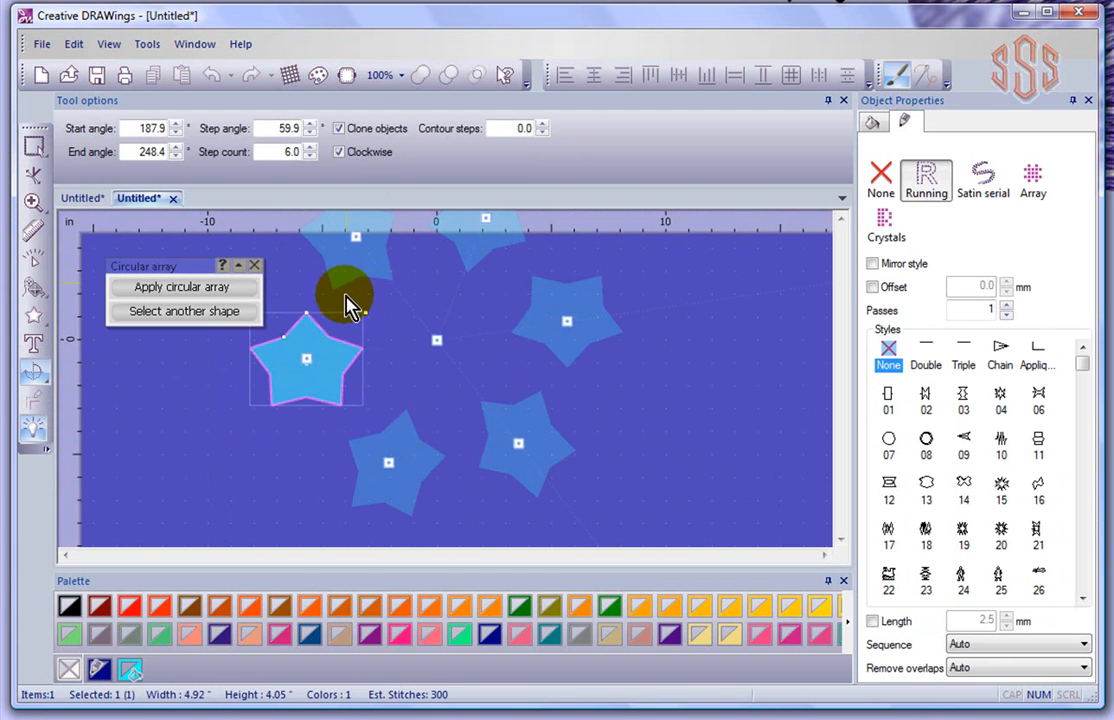
{"action": "scroll", "coordinate": [530, 333], "scroll_direction": "down", "scroll_amount": 2}
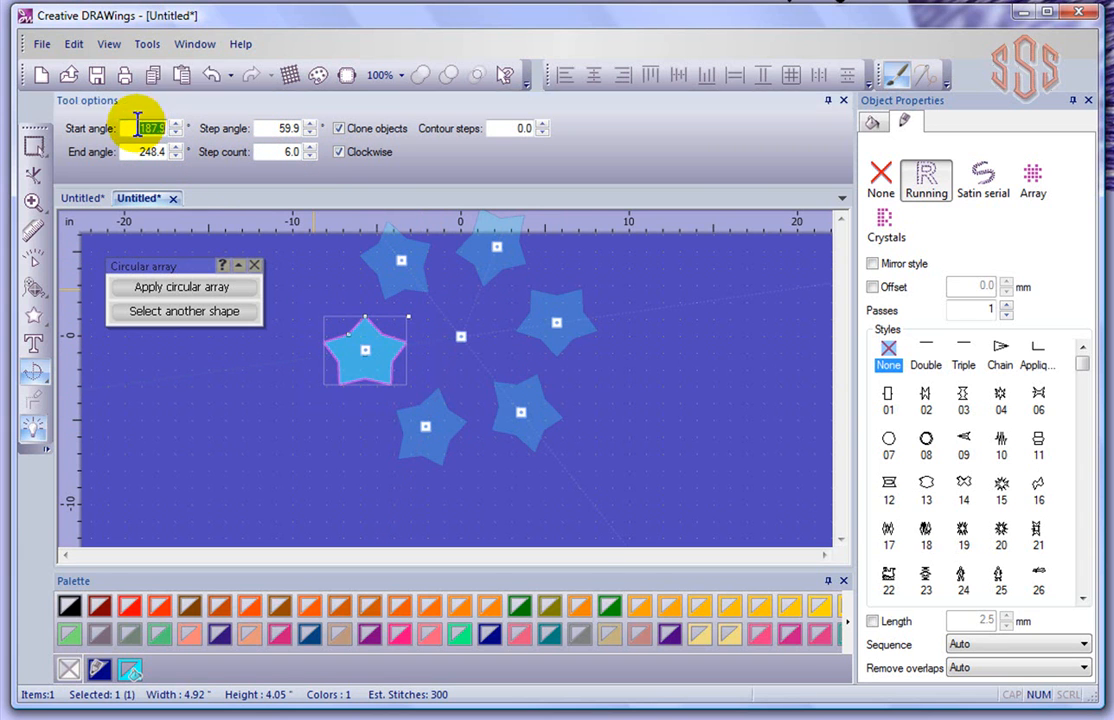
{"action": "left_click_drag", "start_coordinate": [137, 127], "coordinate": [173, 131]}
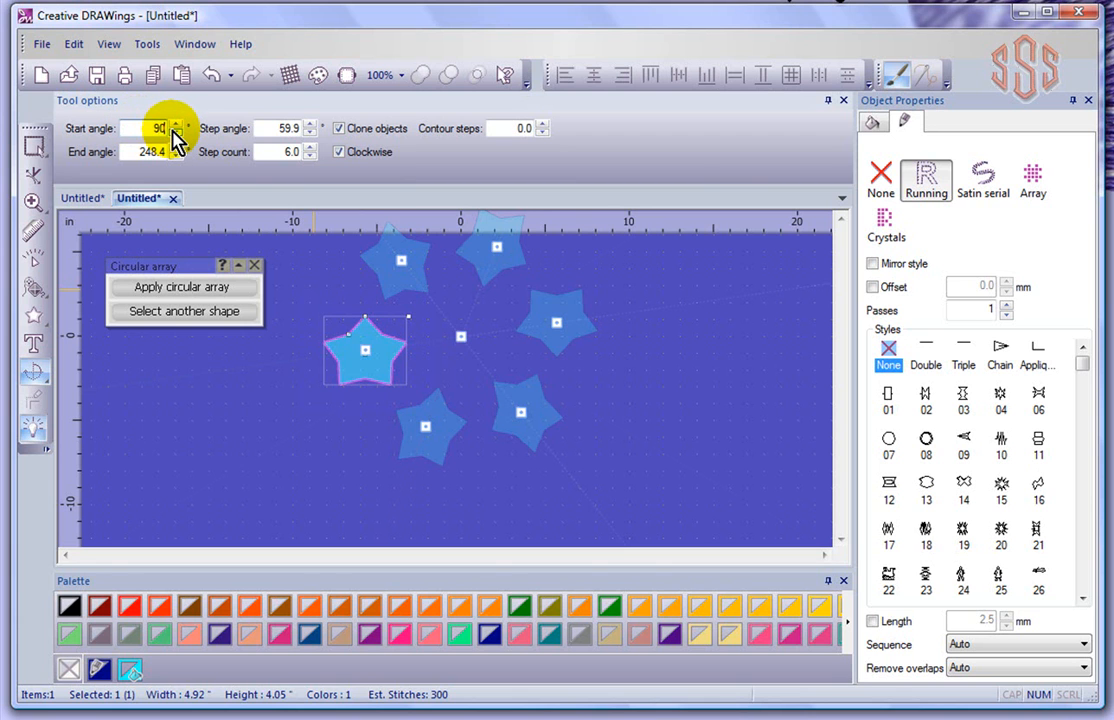
{"action": "type", "text": "90"}
{"action": "key", "text": "Return"}
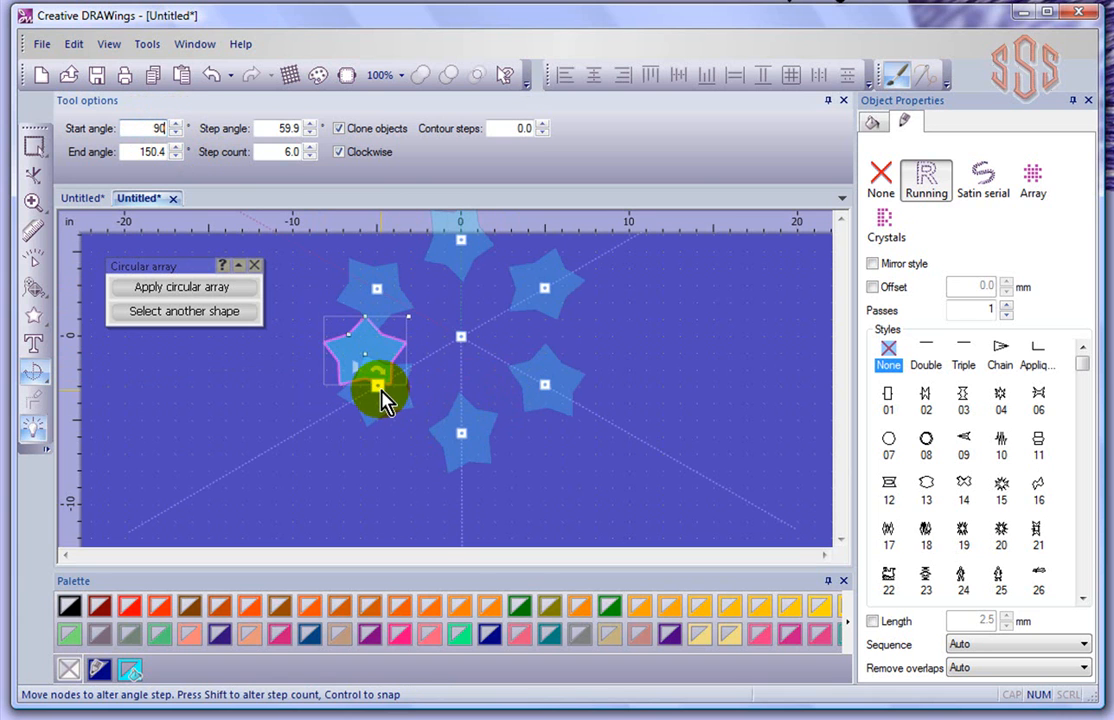
Move the circular array's nodes to a start angle of about 130.3° and a step angle of about 33.9°
{"action": "left_click_drag", "start_coordinate": [380, 393], "coordinate": [402, 305]}
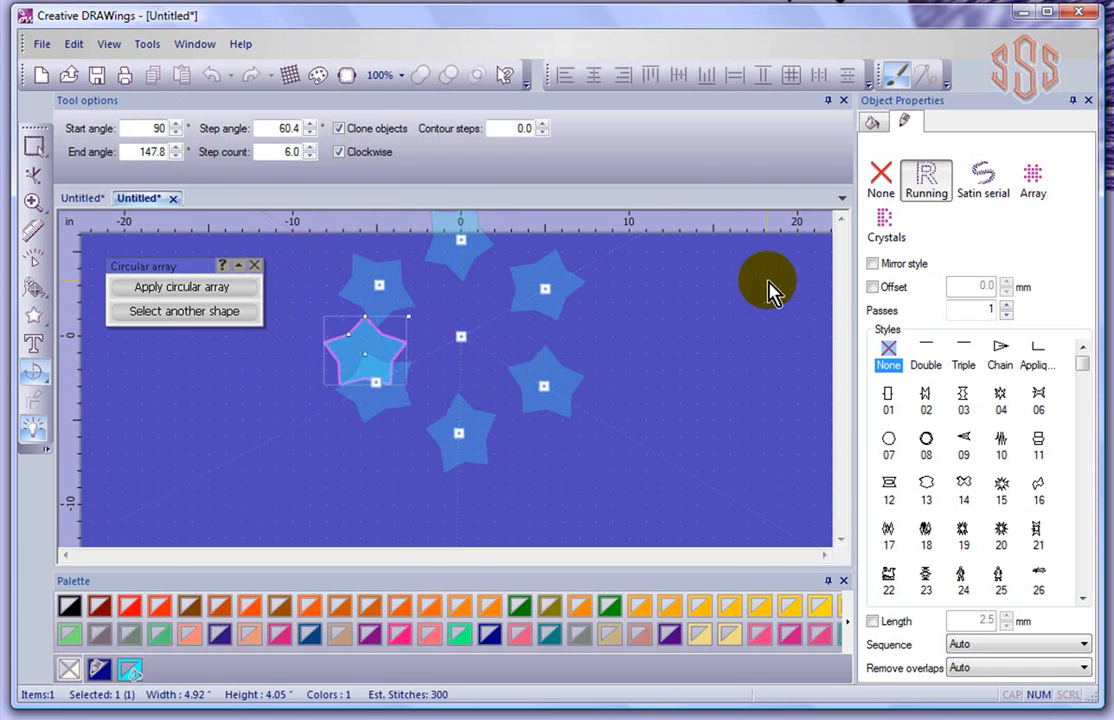
{"action": "left_click_drag", "start_coordinate": [463, 239], "coordinate": [388, 341]}
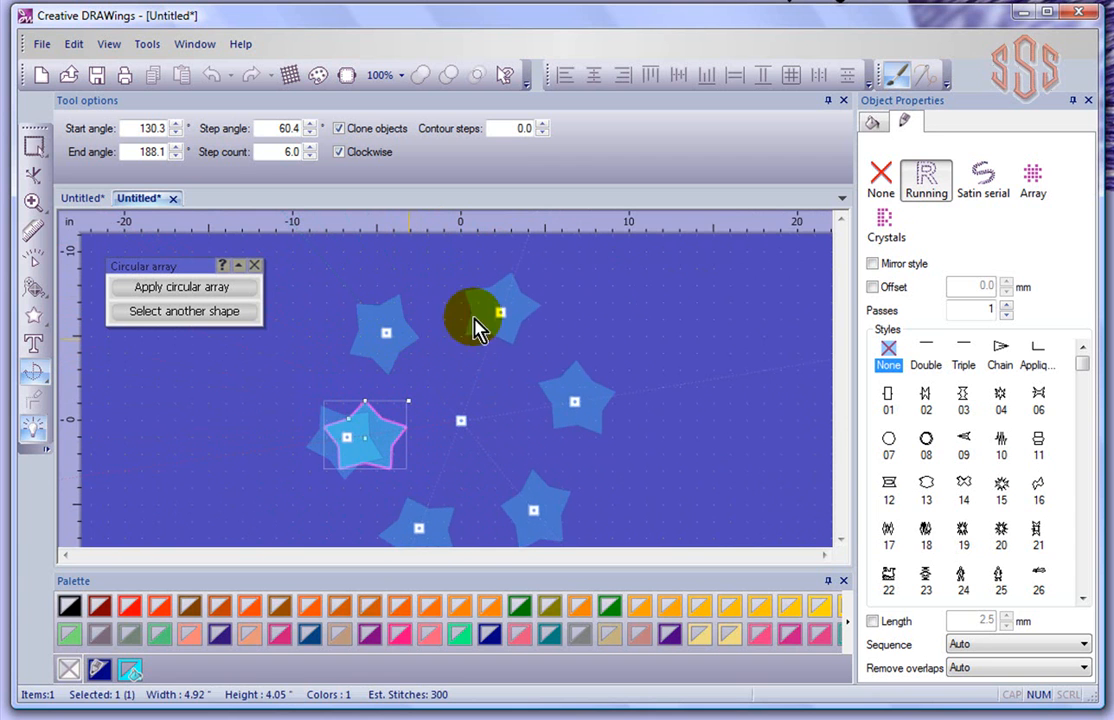
{"action": "left_click_drag", "start_coordinate": [499, 313], "coordinate": [506, 311]}
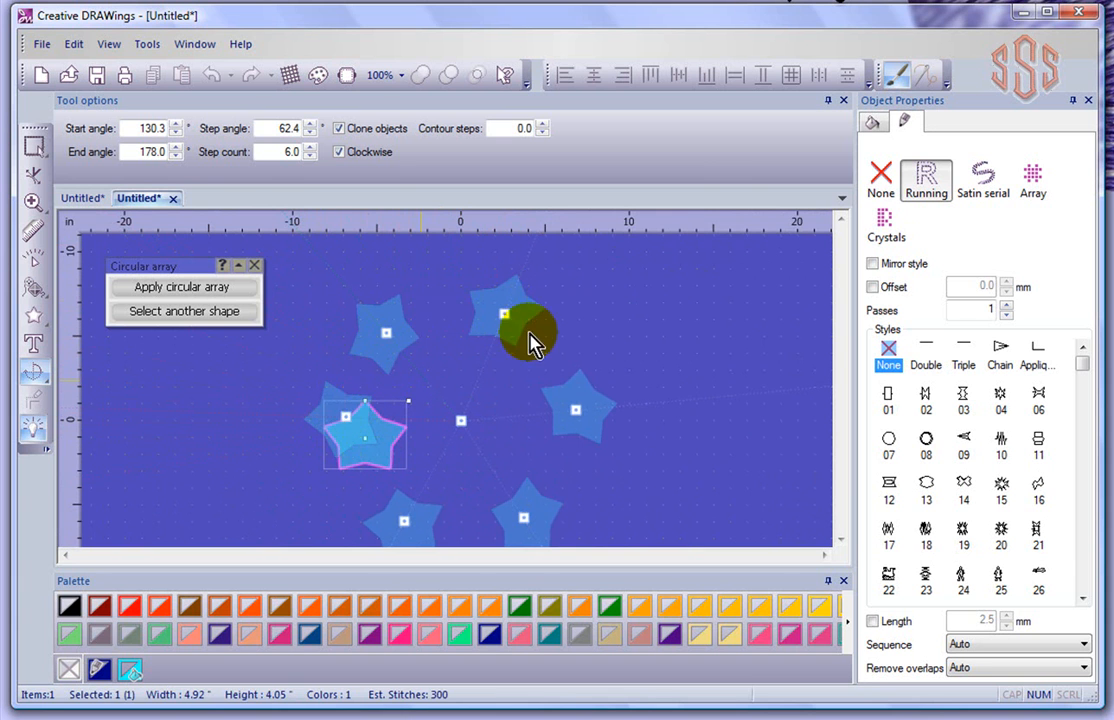
{"action": "left_click", "coordinate": [346, 417]}
{"action": "left_click_drag", "start_coordinate": [346, 417], "coordinate": [540, 495]}
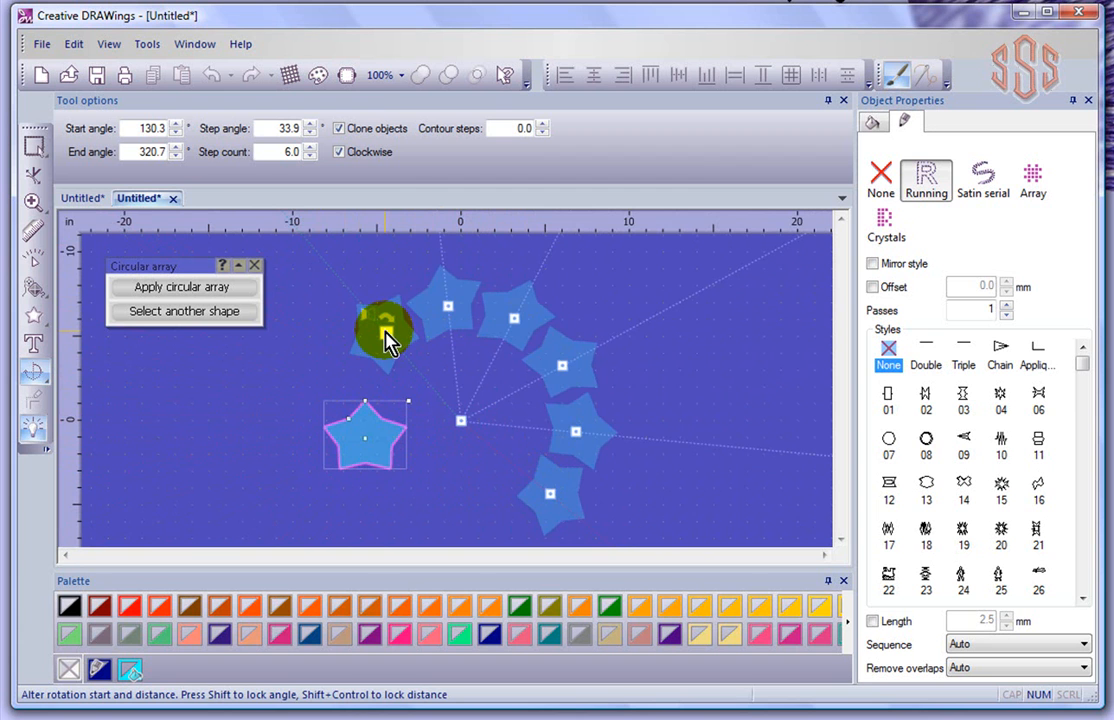
Widen the array into an arc of six stars from about 157.3° to 358° with a 31.8° step, and apply the circular array
{"action": "left_click_drag", "start_coordinate": [376, 325], "coordinate": [316, 368]}
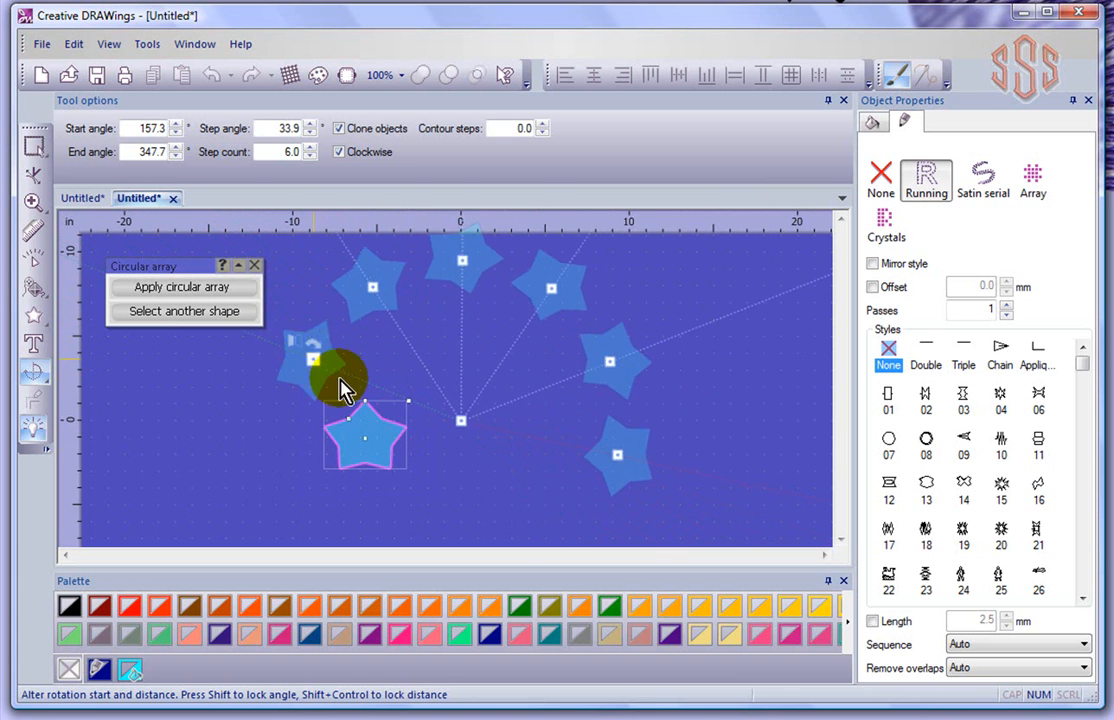
{"action": "left_click_drag", "start_coordinate": [620, 465], "coordinate": [416, 458]}
{"action": "scroll", "coordinate": [670, 432], "scroll_direction": "down", "scroll_amount": 2}
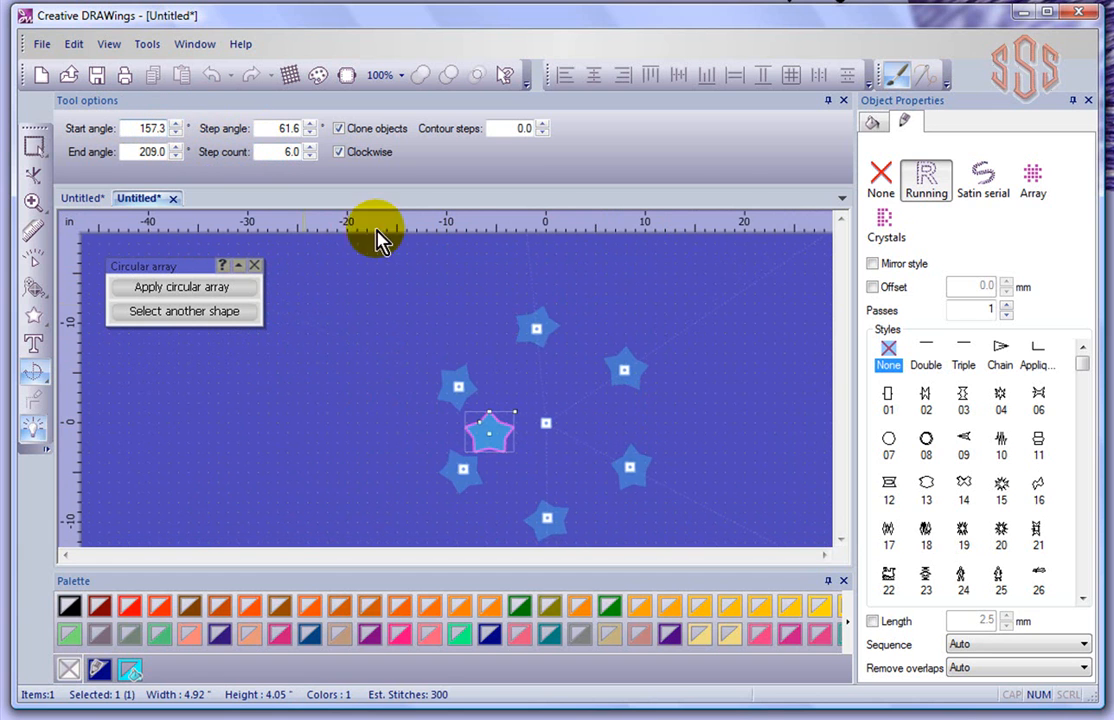
{"action": "left_click_drag", "start_coordinate": [468, 474], "coordinate": [686, 438]}
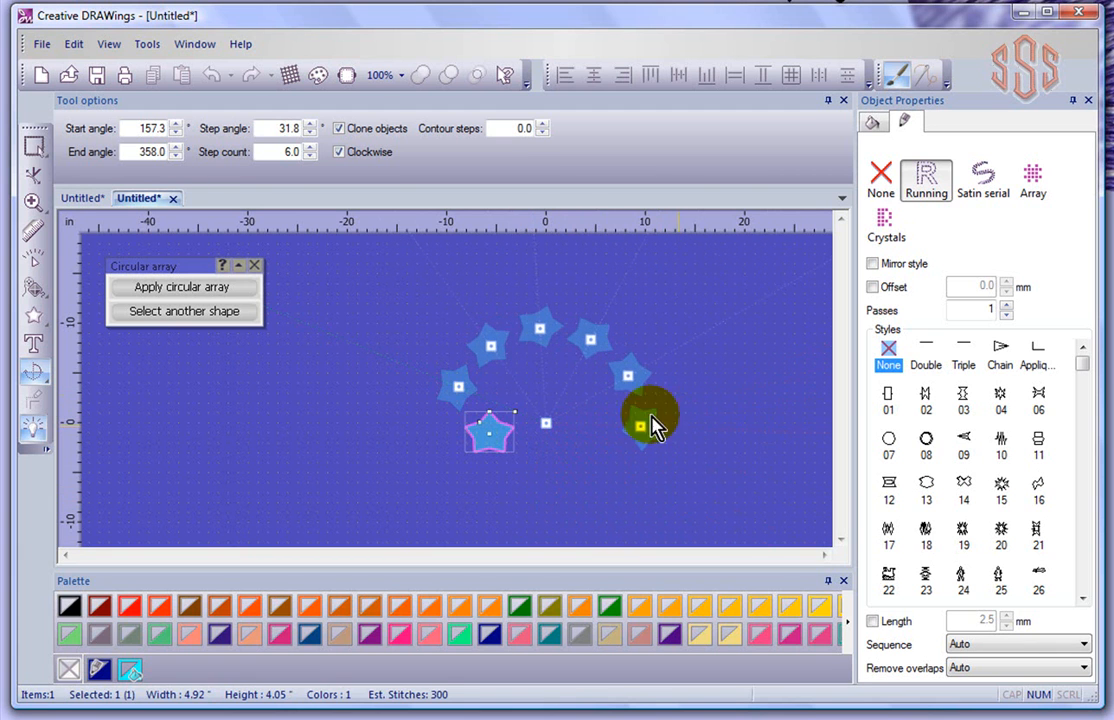
{"action": "left_click", "coordinate": [178, 288]}
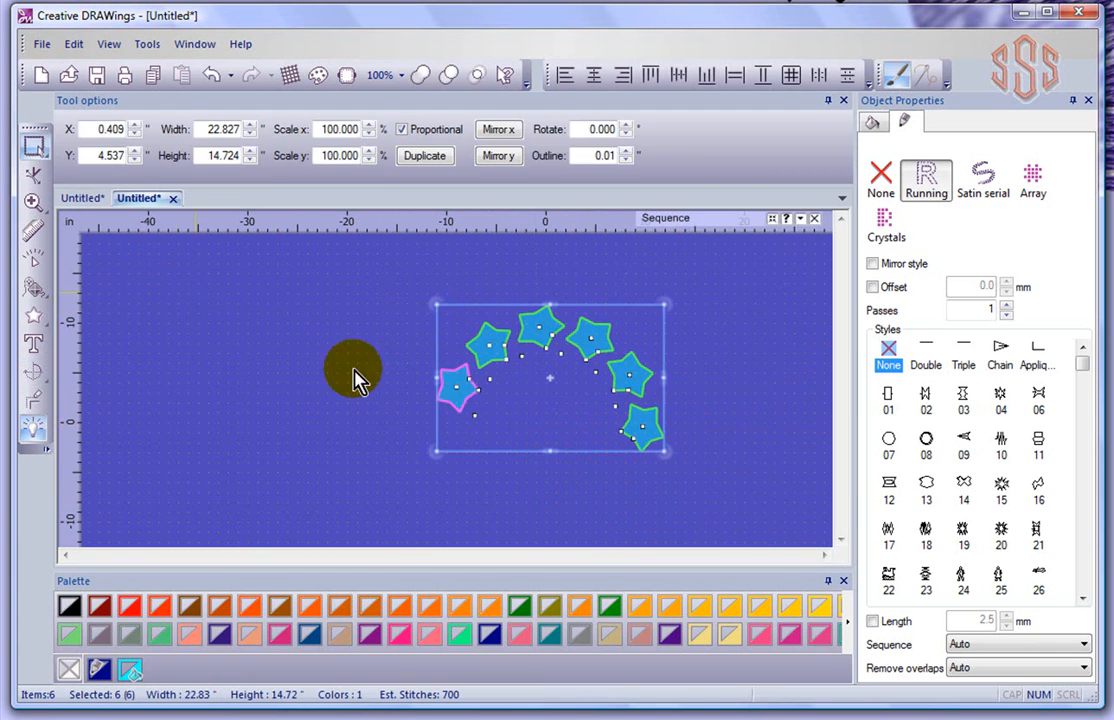
{"action": "left_click", "coordinate": [235, 367]}
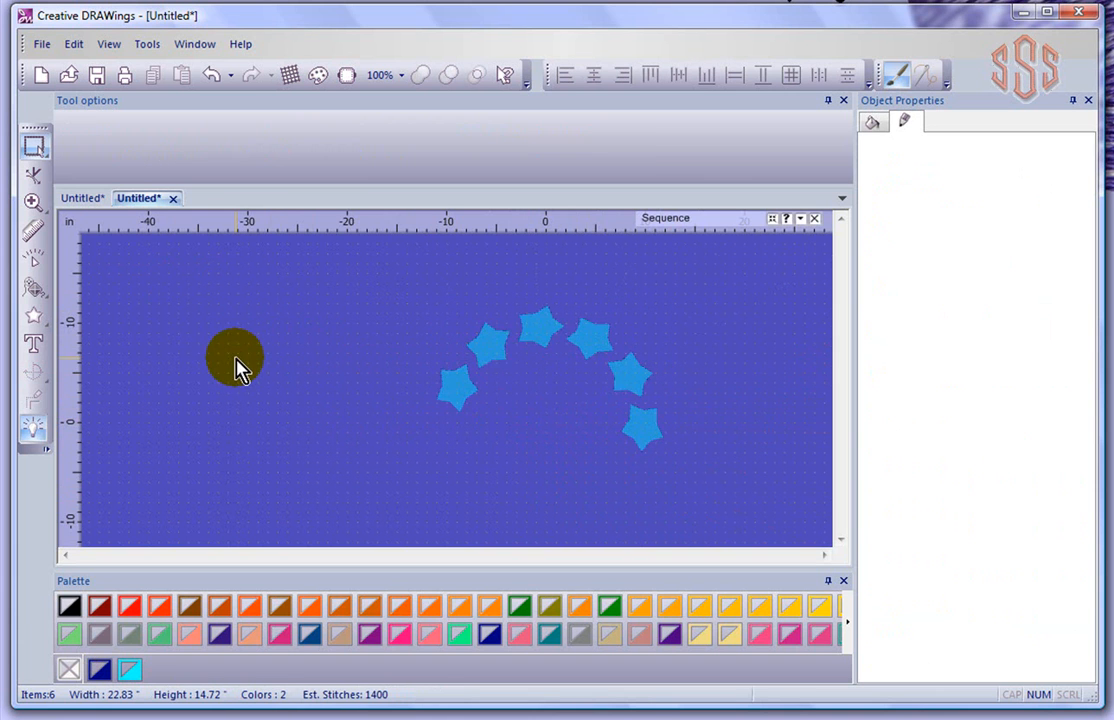
Reshape the leftmost star of the arc by moving its inner node to a ray size of about 44%
{"action": "scroll", "coordinate": [537, 393], "scroll_direction": "up", "scroll_amount": 1}
{"action": "scroll", "coordinate": [537, 395], "scroll_direction": "up", "scroll_amount": 1}
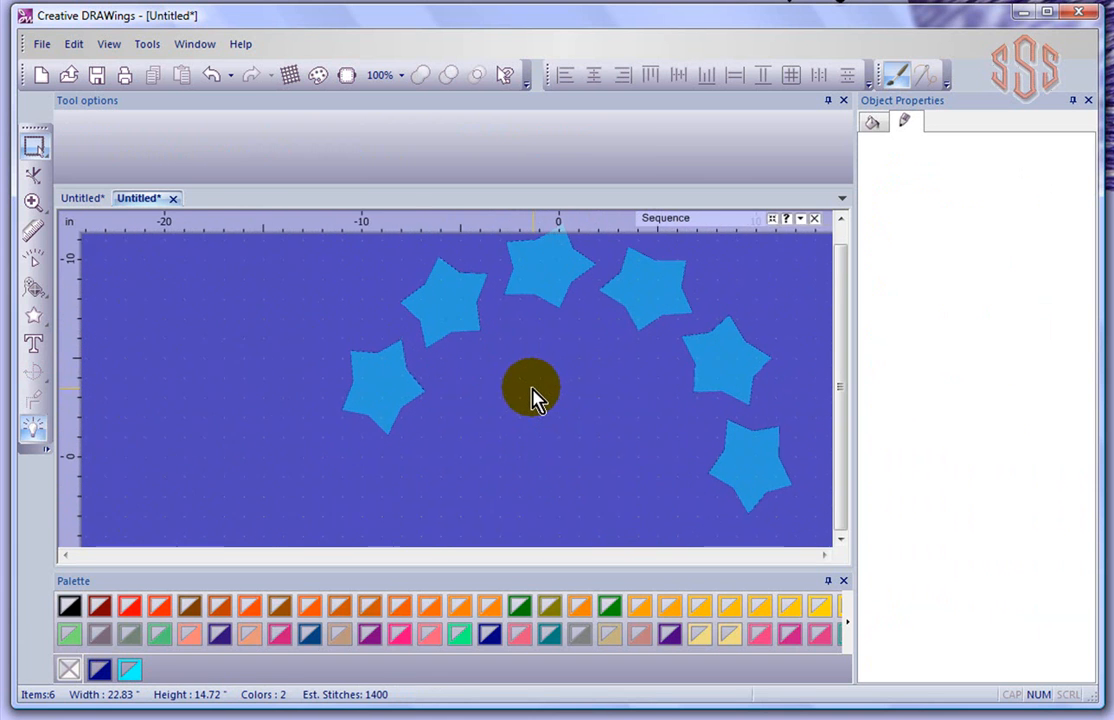
{"action": "left_click", "coordinate": [405, 377]}
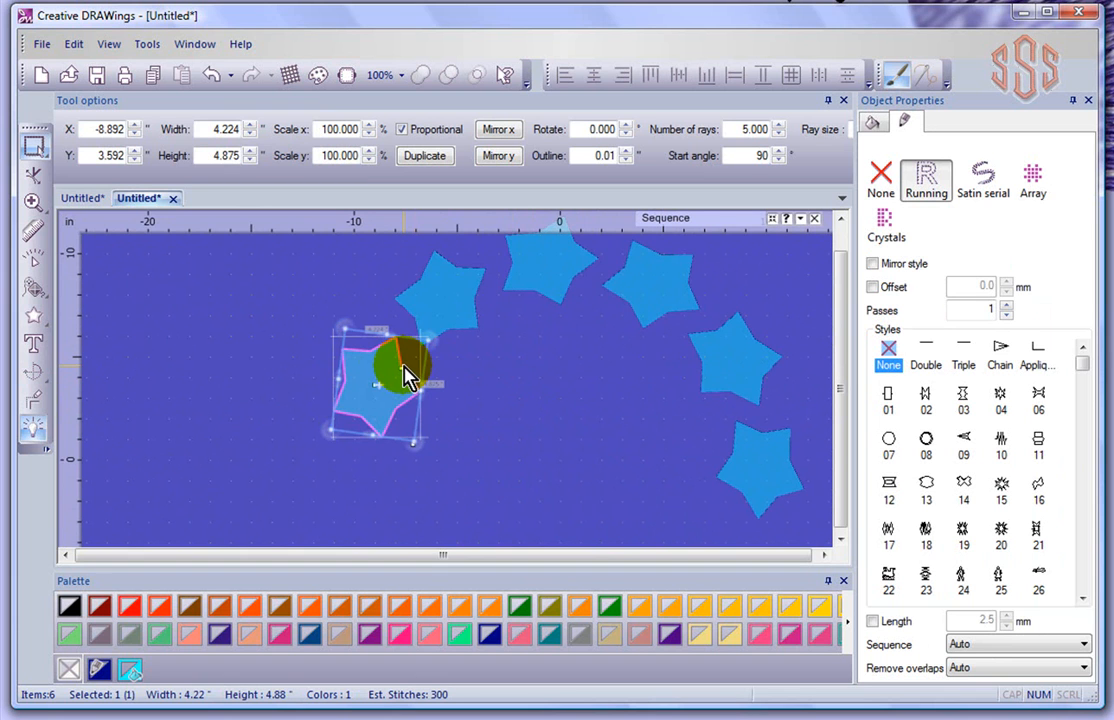
{"action": "left_click", "coordinate": [33, 176]}
{"action": "left_click_drag", "start_coordinate": [405, 373], "coordinate": [389, 375]}
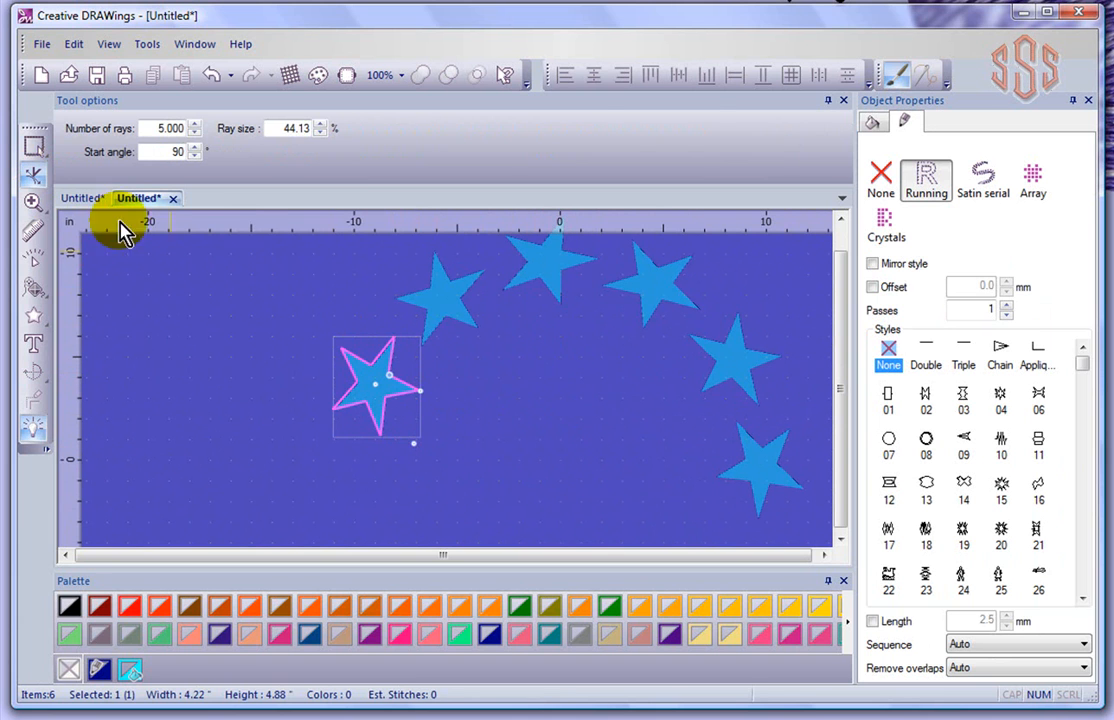
{"action": "left_click", "coordinate": [34, 147]}
{"action": "left_click", "coordinate": [200, 380]}
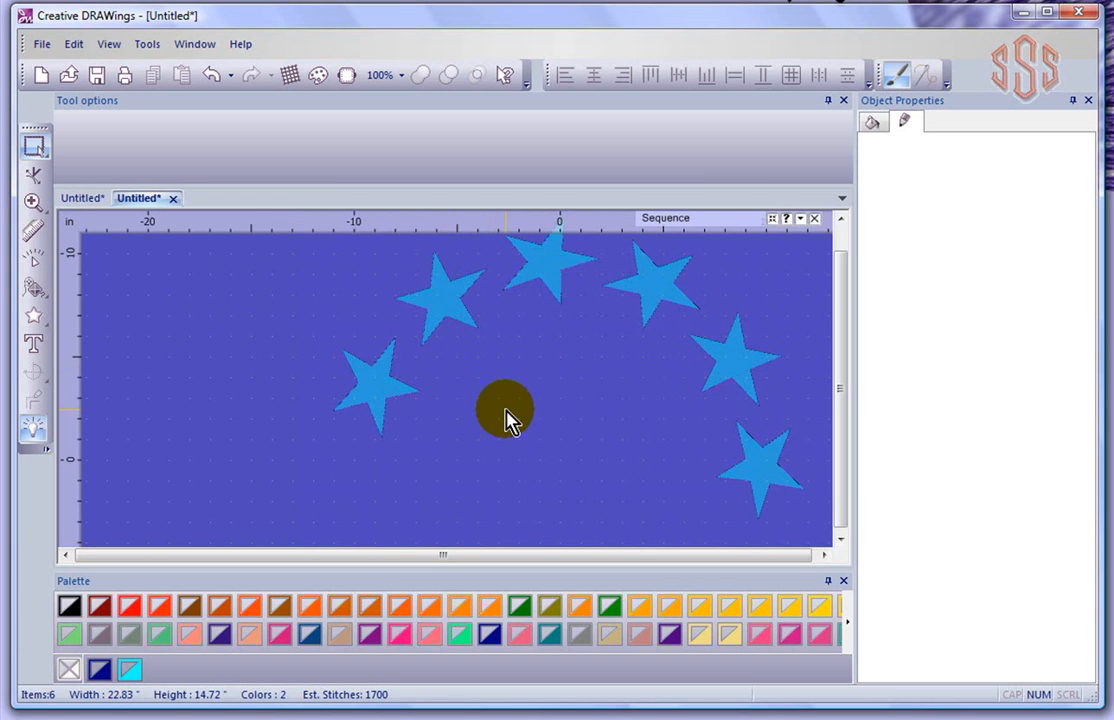
Start a rectangular array from all six stars of the arc and set its vertical copies to 2
{"action": "scroll", "coordinate": [505, 420], "scroll_direction": "down", "scroll_amount": 2}
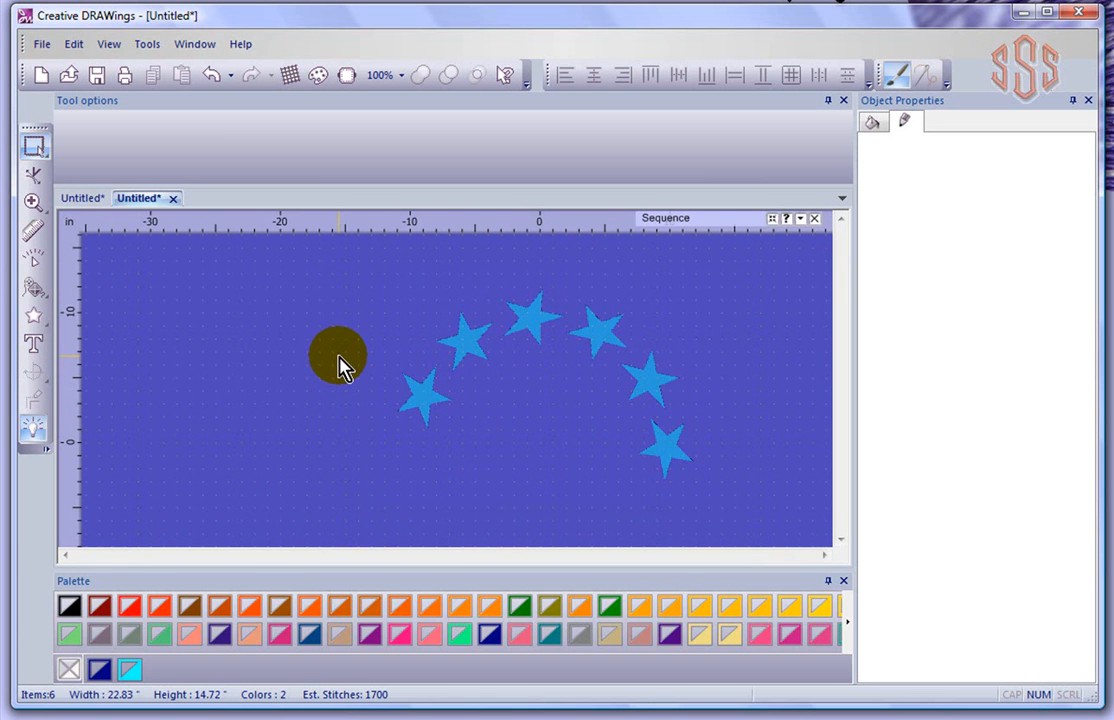
{"action": "scroll", "coordinate": [340, 360], "scroll_direction": "down", "scroll_amount": 2}
{"action": "left_click_drag", "start_coordinate": [355, 288], "coordinate": [636, 479]}
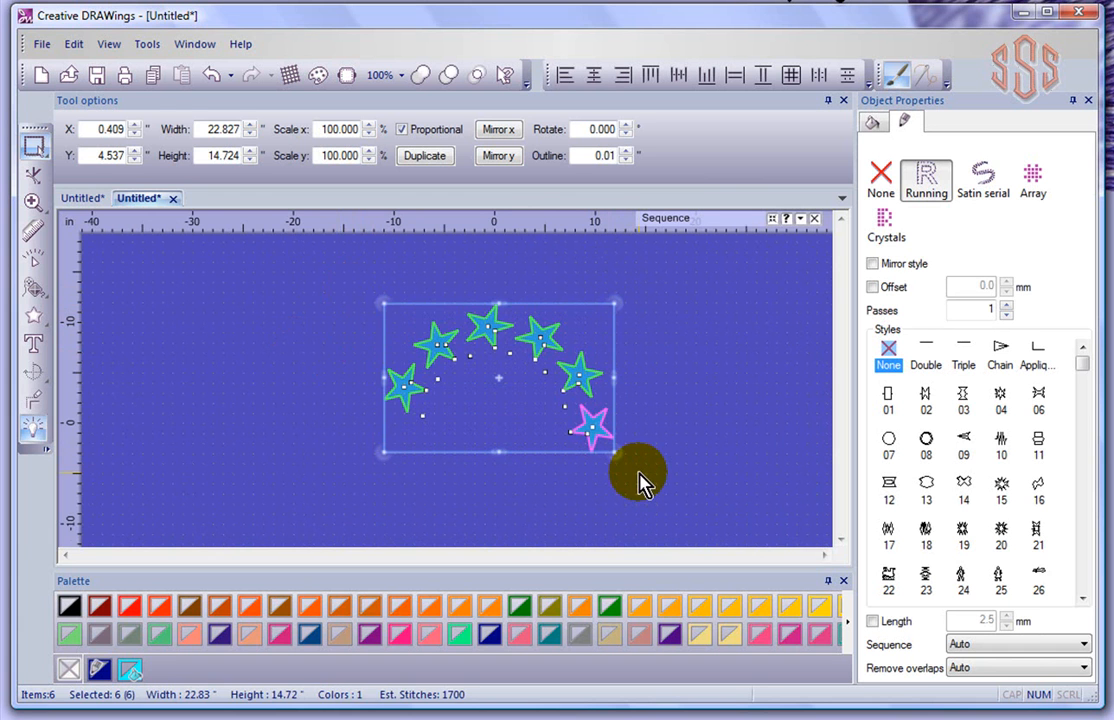
{"action": "left_click", "coordinate": [75, 385]}
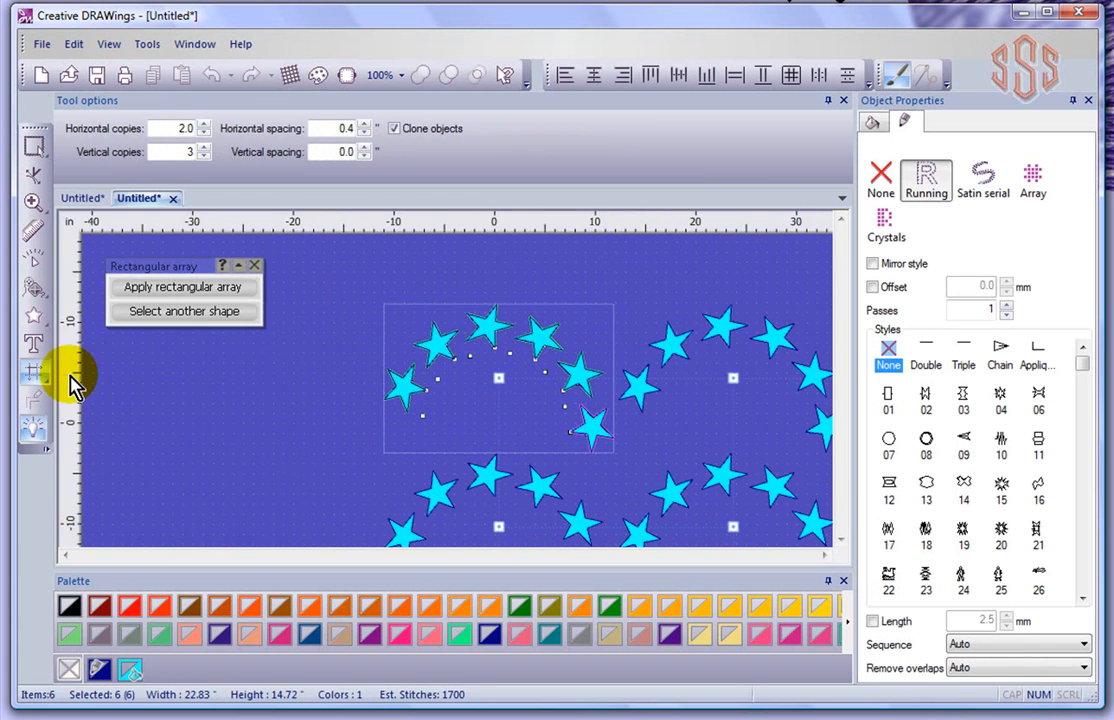
{"action": "scroll", "coordinate": [733, 434], "scroll_direction": "down", "scroll_amount": 1}
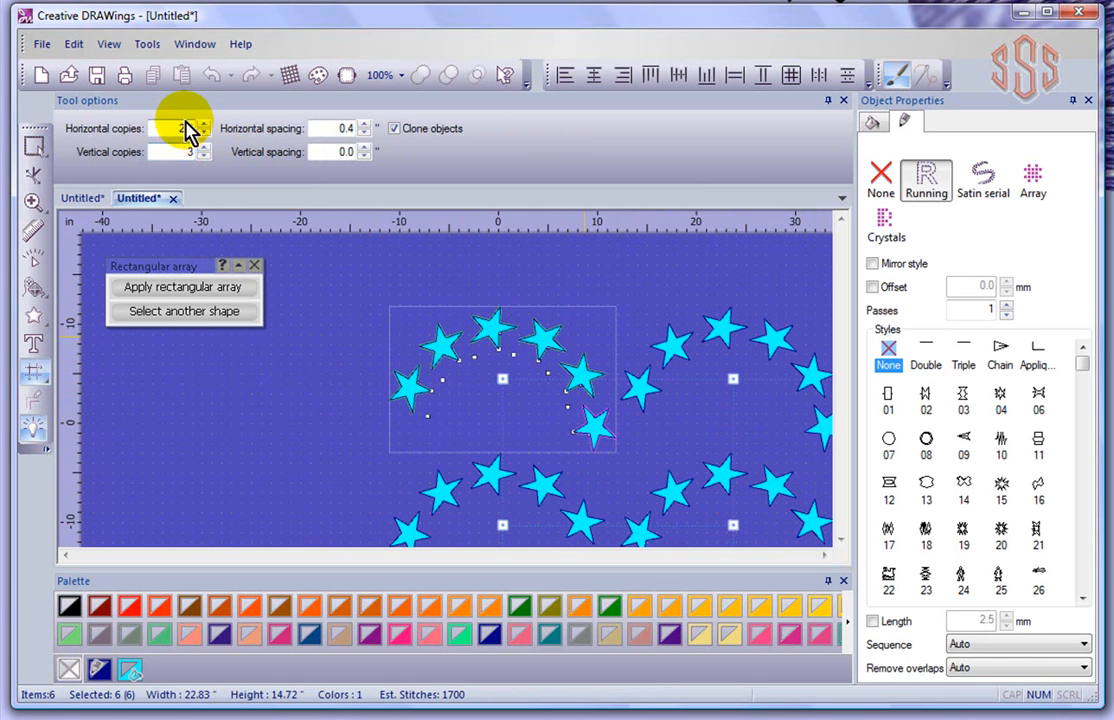
{"action": "left_click", "coordinate": [185, 151]}
{"action": "double_click", "coordinate": [181, 151]}
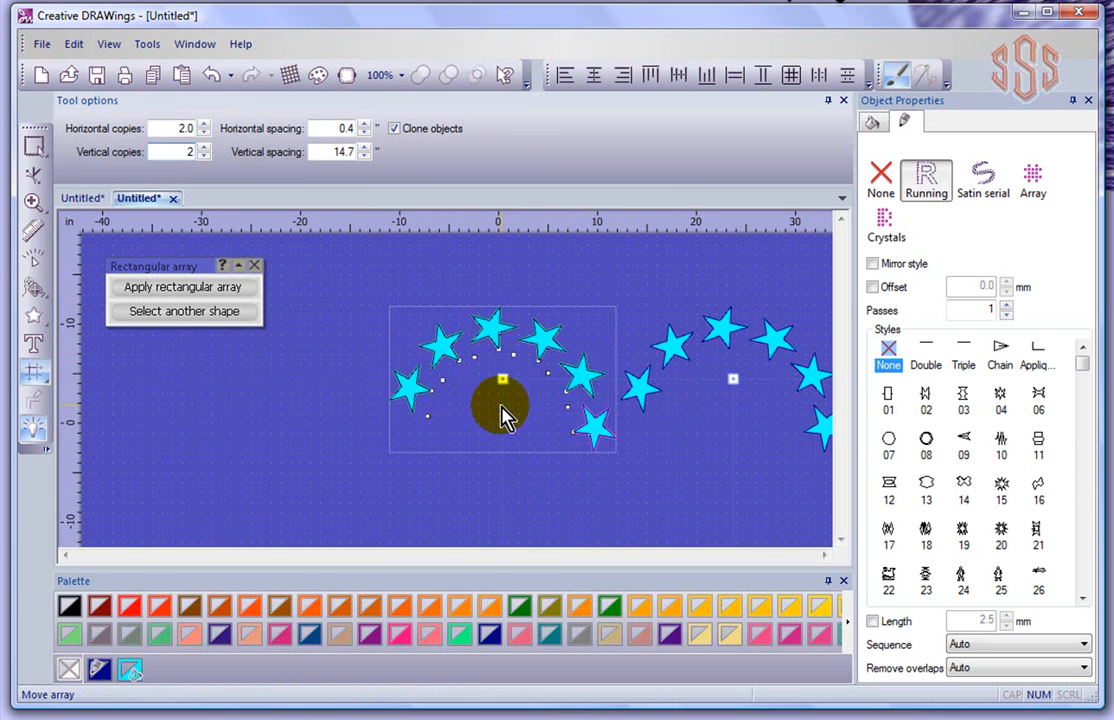
Widen the array's horizontal spacing to about 2.5 inches and apply the rectangular array
{"action": "mouse_move", "coordinate": [740, 385]}
{"action": "left_mouse_down"}
{"action": "mouse_move", "coordinate": [801, 388]}
{"action": "mouse_move", "coordinate": [718, 386]}
{"action": "mouse_move", "coordinate": [755, 387]}
{"action": "left_mouse_up"}
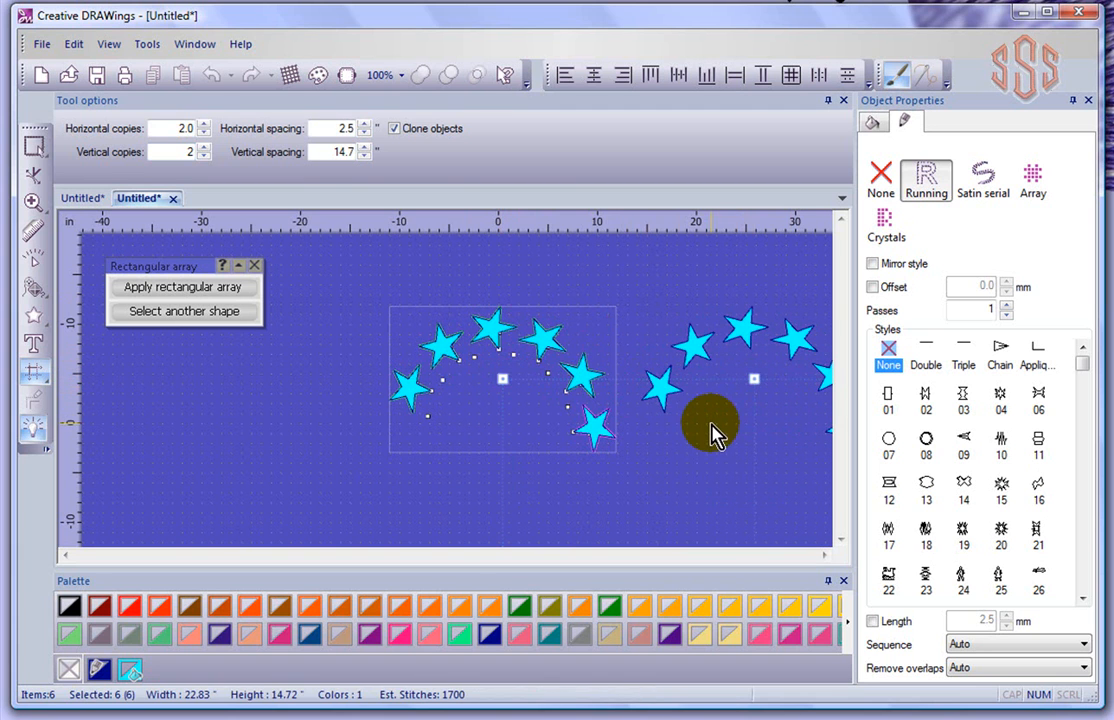
{"action": "scroll", "coordinate": [712, 426], "scroll_direction": "up", "scroll_amount": 3}
{"action": "scroll", "coordinate": [712, 426], "scroll_direction": "down", "scroll_amount": 3}
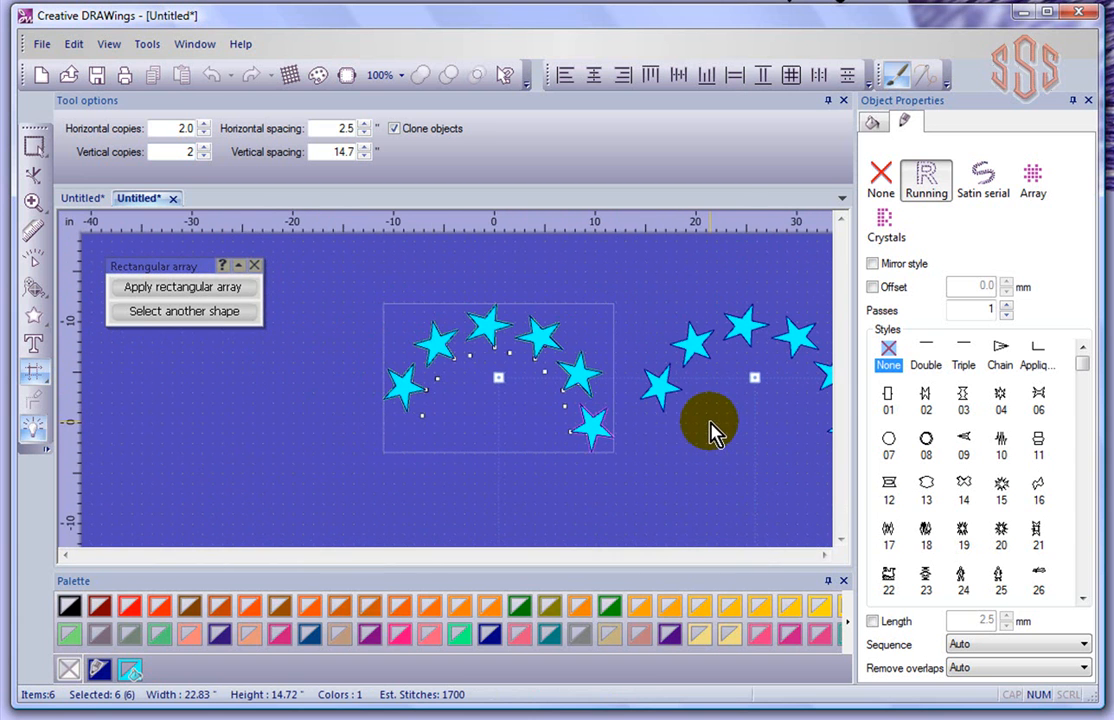
{"action": "left_click", "coordinate": [180, 288]}
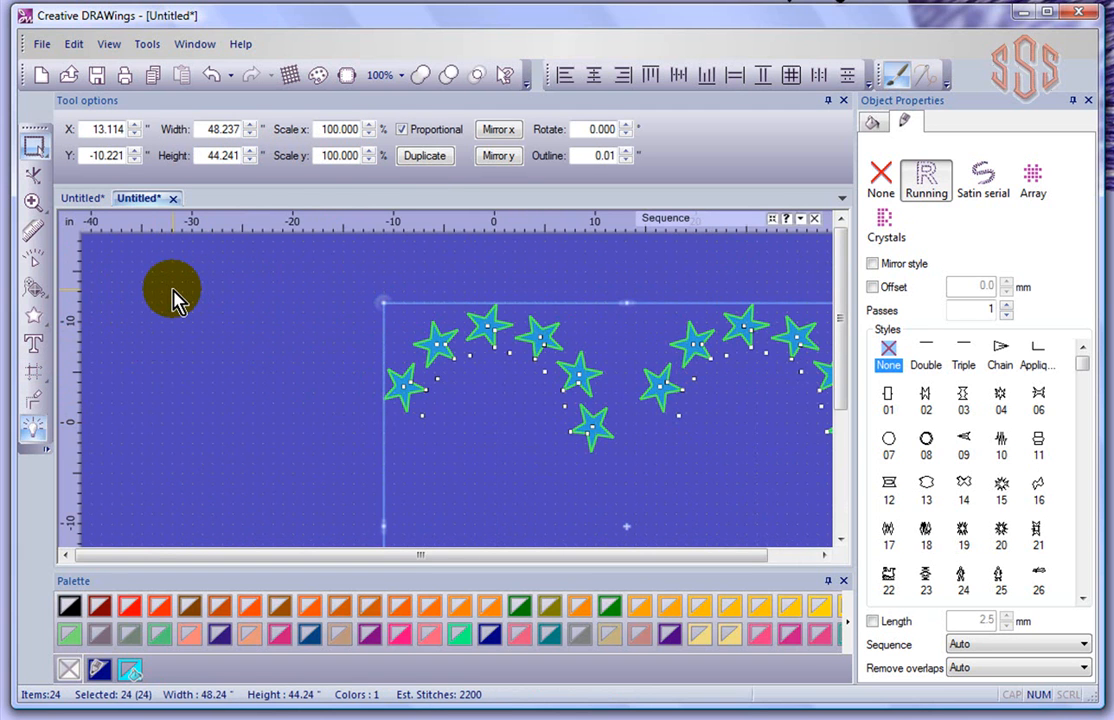